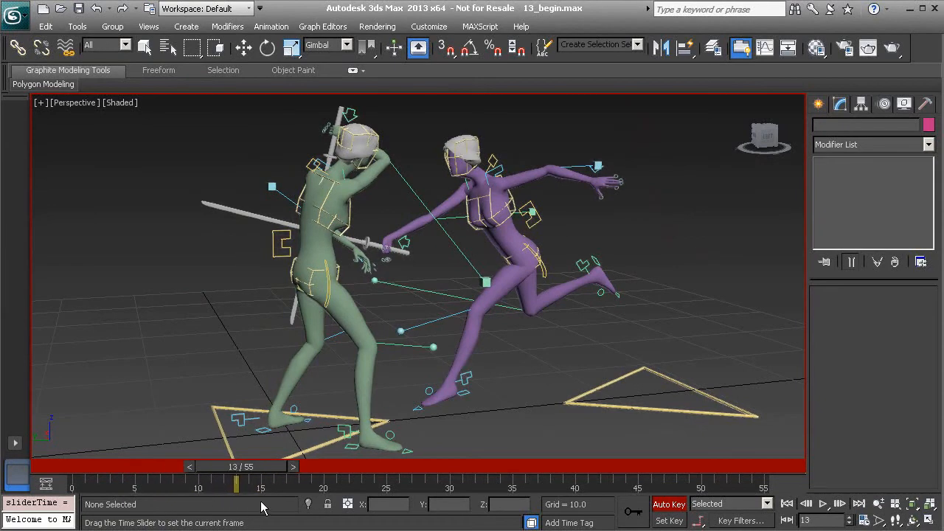
Examine the poses of the green and purple characters at frame 13 from several angles.
key(q)
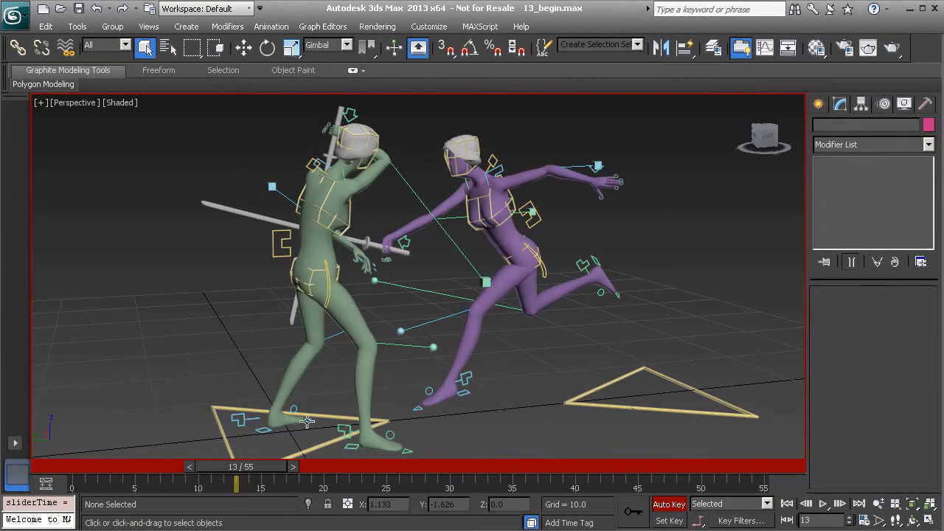
mouse_move(263, 470)
mouse_down()
mouse_move(276, 472)
mouse_move(258, 471)
mouse_up()
middle_drag(352, 223, 305, 241)
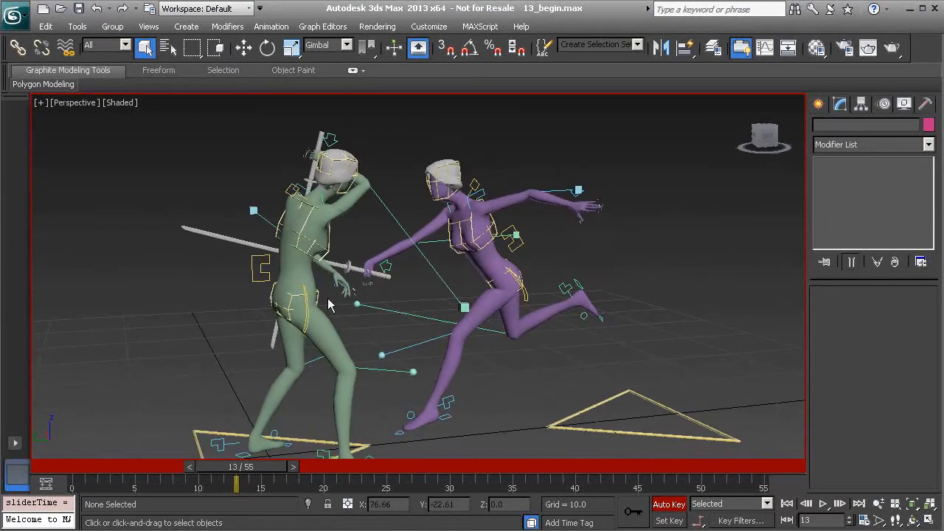
middle_drag(332, 279, 333, 261)
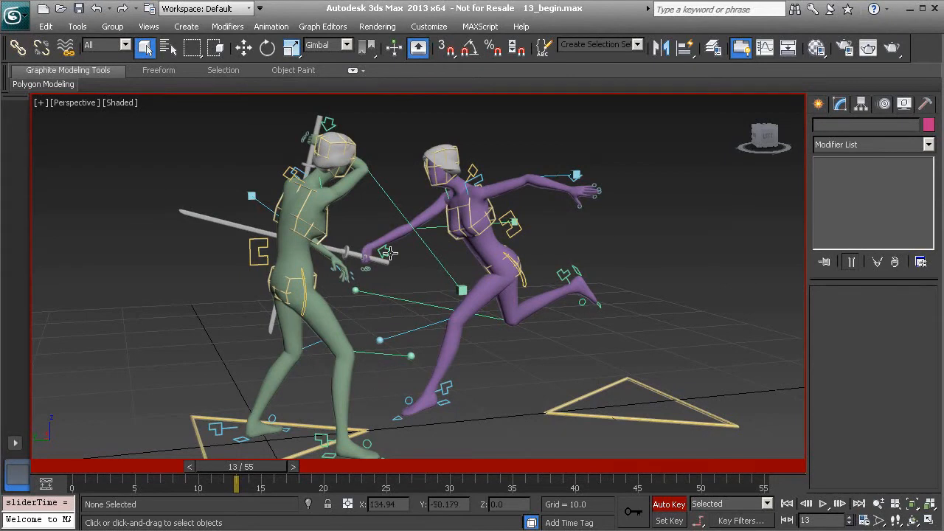
alt+middle_drag(317, 310, 328, 240)
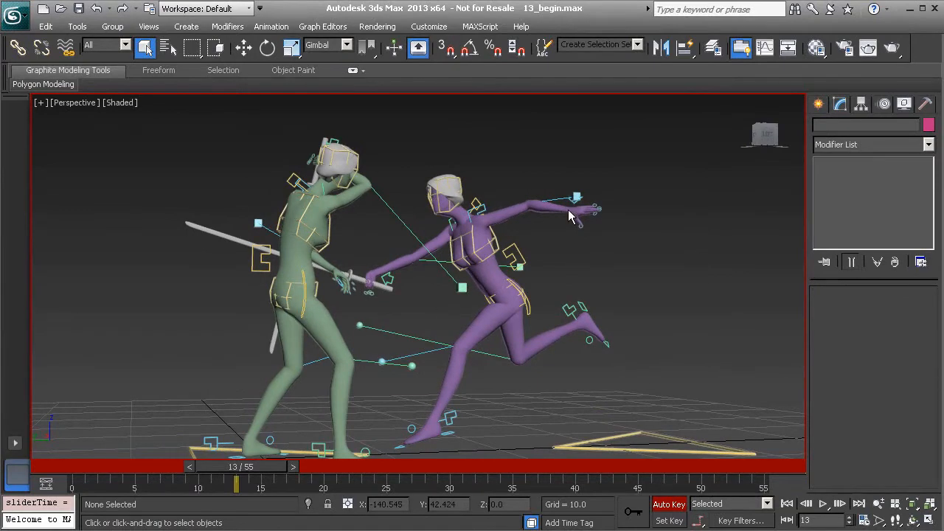
alt+middle_drag(333, 250, 313, 269)
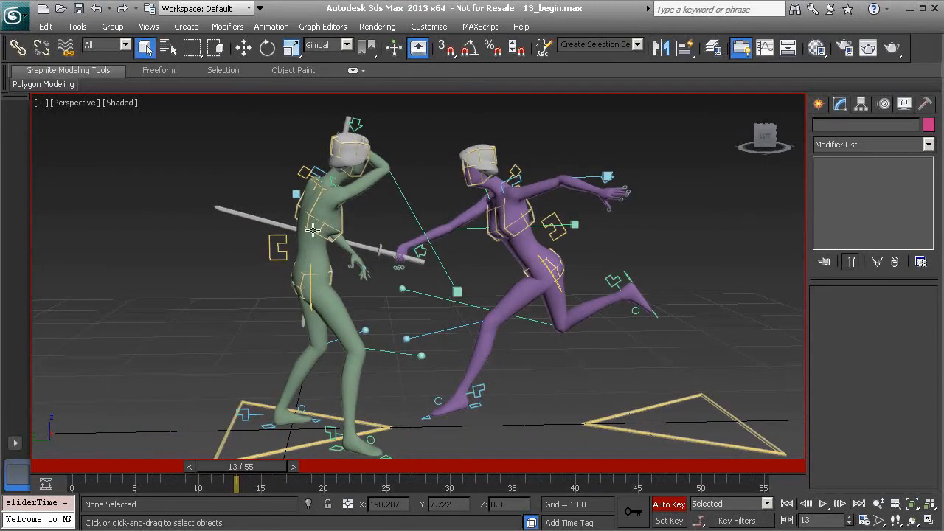
alt+middle_drag(368, 218, 341, 289)
Select the green character's left elbow control and add its raised sword-hand and other hand controls to the selection.
scroll(324, 242, up, 2)
click(205, 236)
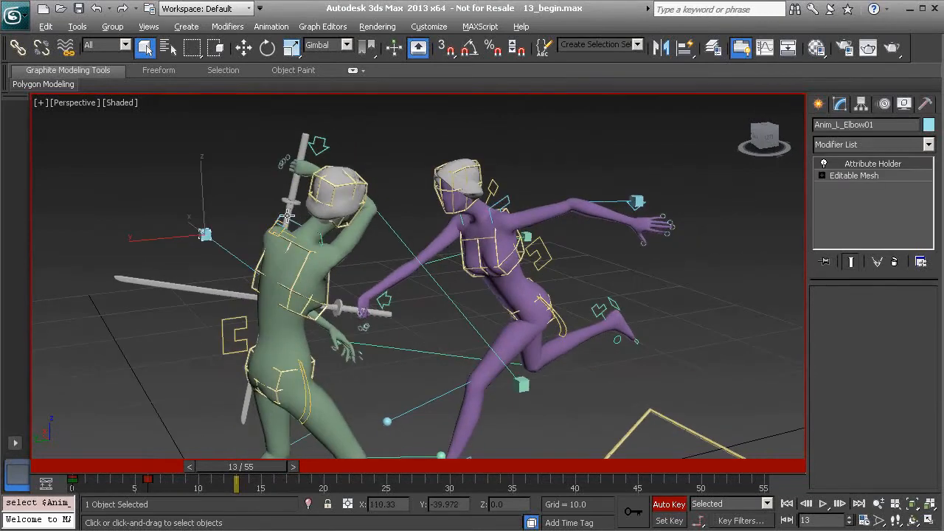
alt+middle_drag(285, 215, 311, 219)
ctrl+click(326, 148)
middle_drag(305, 306, 301, 249)
middle_drag(315, 412, 325, 352)
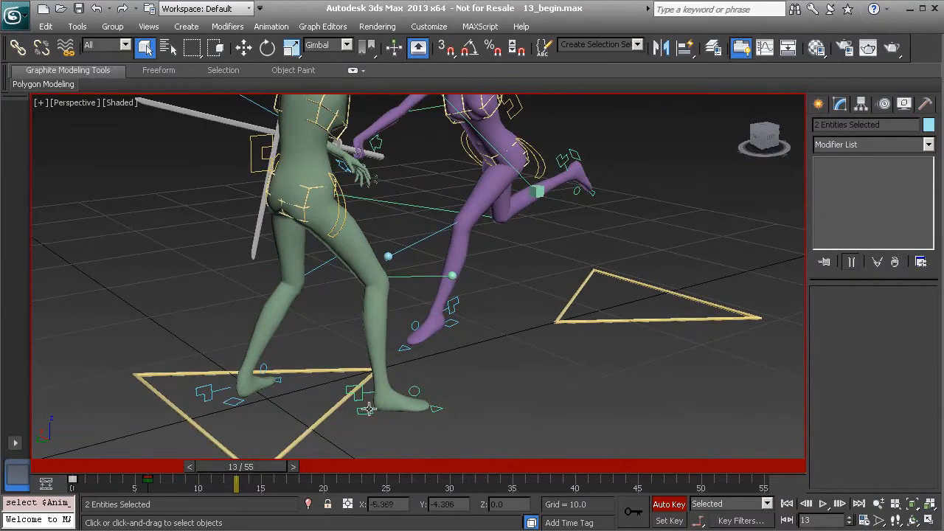
middle_drag(293, 281, 284, 364)
alt+middle_drag(323, 258, 293, 270)
alt+middle_drag(332, 310, 315, 334)
ctrl+click(292, 278)
Add the green character's center-of-gravity, knee and left leg controls to the selection.
alt+middle_drag(267, 278, 310, 278)
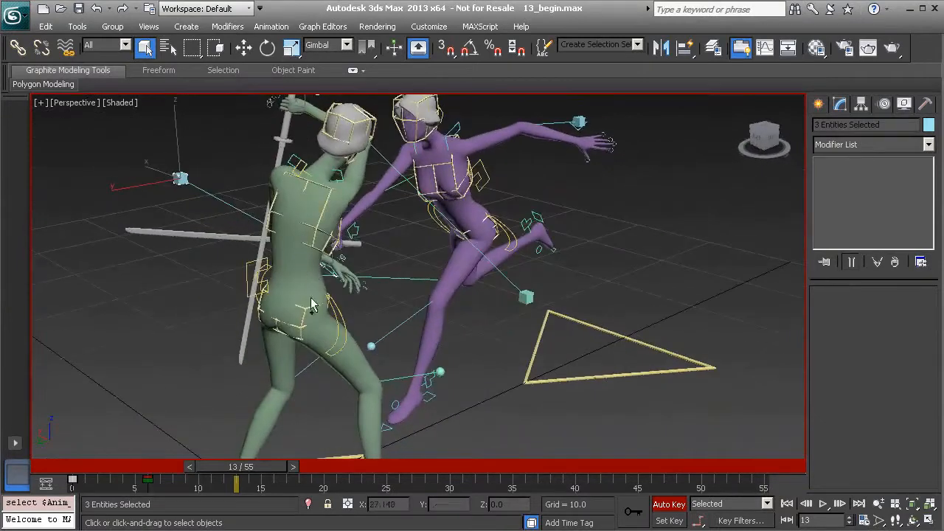
ctrl+click(338, 308)
alt+middle_drag(338, 307, 285, 275)
ctrl+click(391, 387)
middle_drag(391, 387, 363, 320)
alt+middle_drag(277, 322, 296, 269)
ctrl+click(170, 383)
alt+middle_drag(295, 317, 309, 290)
Move the seven selected green character controls forward toward the purple character at frame 13.
scroll(325, 271, down, 5)
key(w)
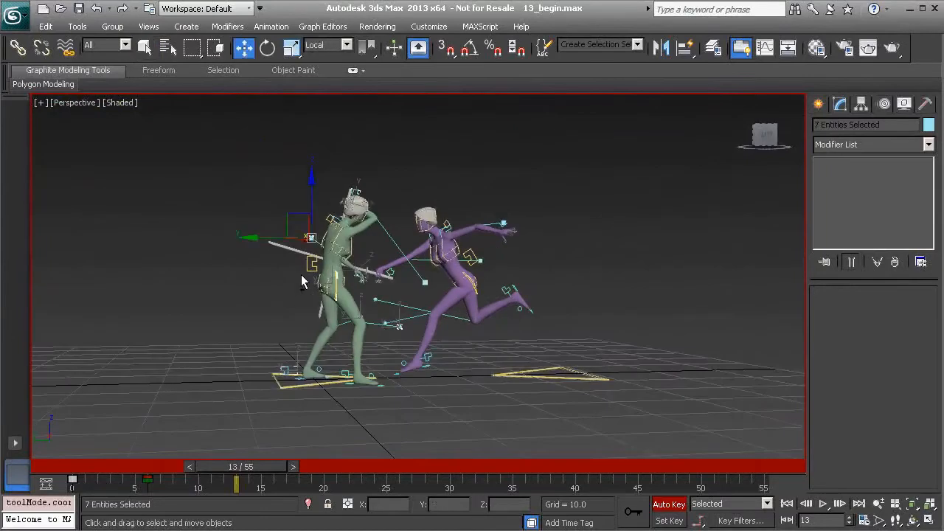
scroll(298, 275, up, 2)
drag(262, 220, 312, 249)
alt+middle_drag(261, 298, 387, 313)
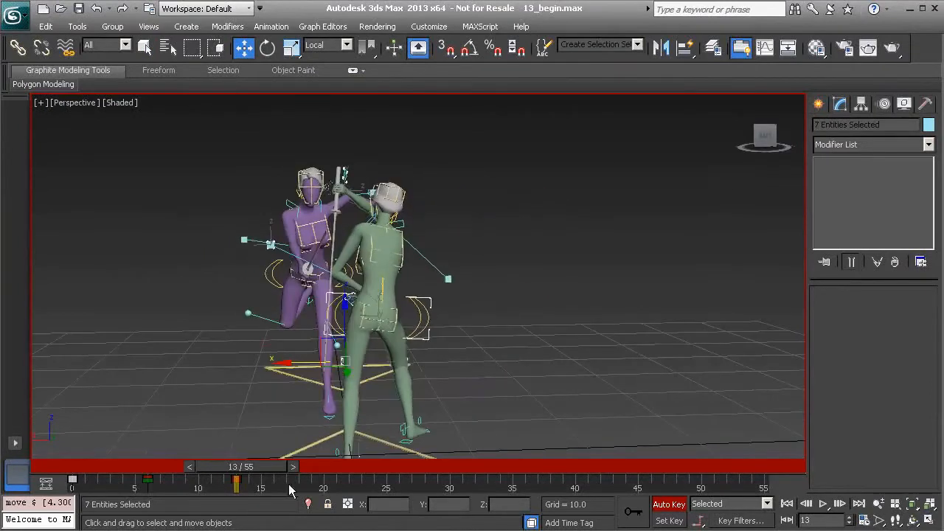
Shift the selected green character controls sideways at frame 13, out of the purple character's path, and compare with frame 14.
mouse_move(258, 467)
mouse_down()
mouse_move(226, 464)
mouse_move(258, 465)
mouse_up()
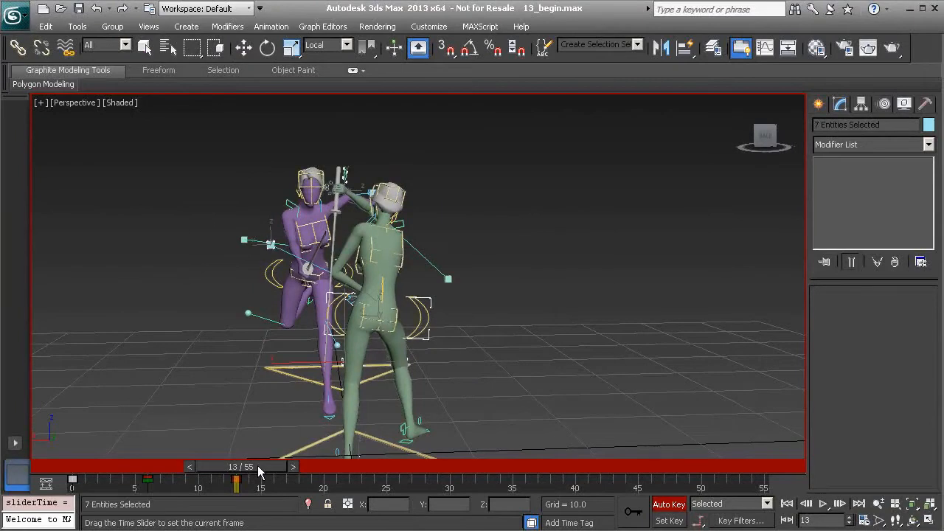
key(w)
drag(344, 362, 362, 363)
mouse_move(248, 464)
mouse_down()
mouse_move(256, 467)
mouse_move(193, 461)
mouse_move(267, 470)
mouse_move(258, 470)
mouse_up()
key(w)
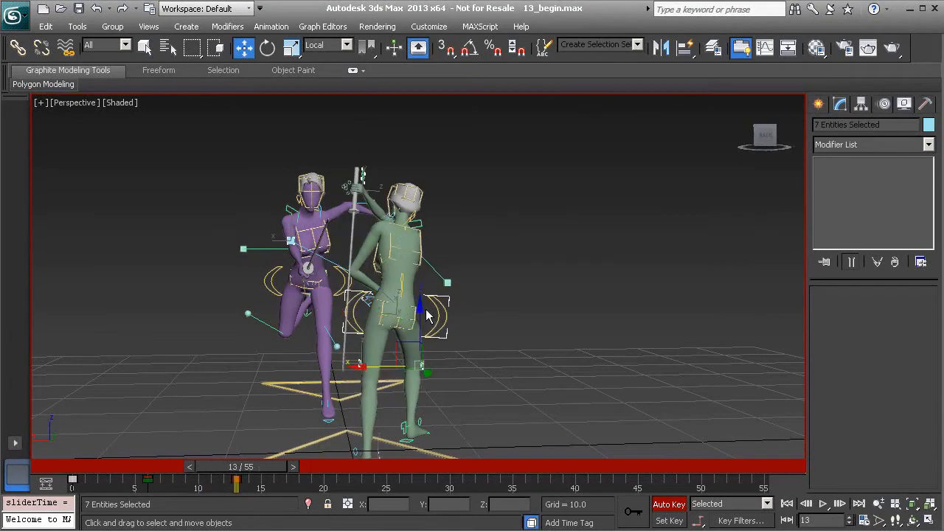
drag(419, 359, 413, 362)
alt+middle_drag(413, 361, 346, 352)
drag(251, 466, 267, 476)
key(w)
alt+middle_drag(305, 386, 288, 377)
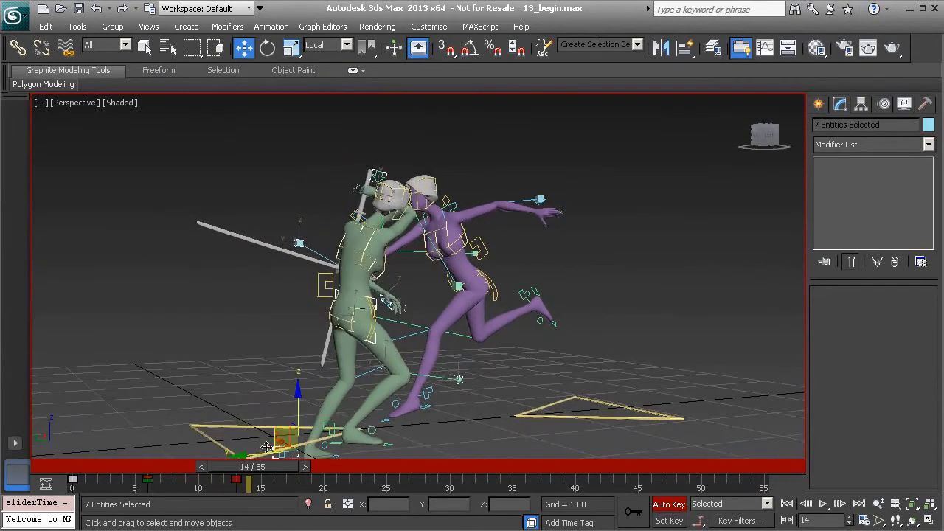
drag(277, 472, 251, 469)
Raise the green character's left leg control behind the body at frame 13 and rotate it about 54 degrees in X.
click(242, 352)
alt+middle_drag(241, 352, 272, 380)
click(268, 372)
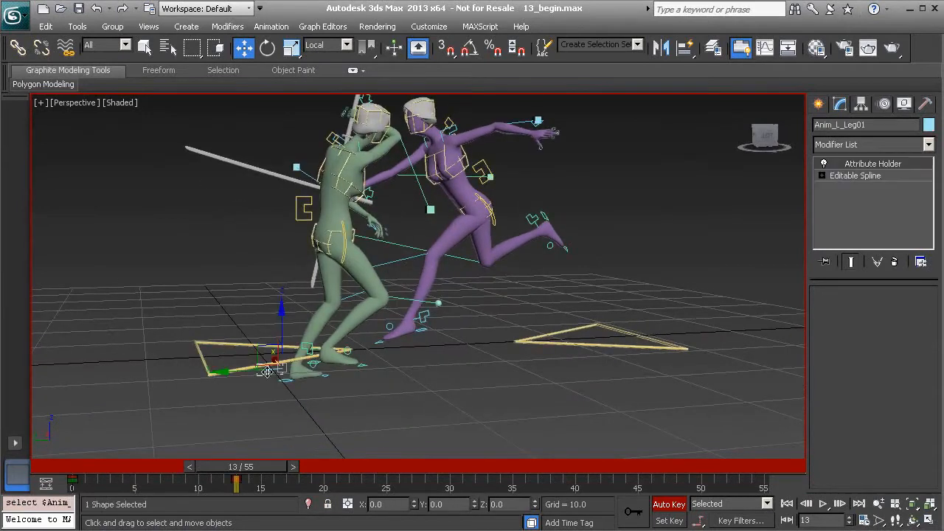
drag(282, 309, 252, 302)
key(e)
drag(288, 267, 302, 358)
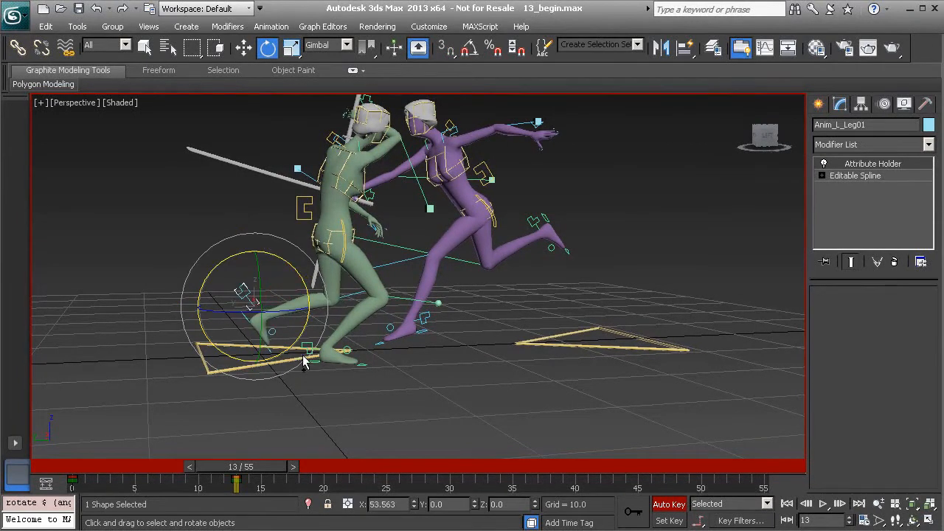
Rotate the trailing left leg control further, to about 62 degrees in X and -6.5 in Y, and turn the foot sideways.
scroll(301, 358, up, 3)
alt+middle_drag(181, 322, 236, 320)
mouse_move(199, 296)
mouse_down()
mouse_move(210, 313)
mouse_move(208, 304)
mouse_up()
alt+middle_drag(208, 304, 217, 322)
drag(133, 296, 151, 267)
alt+middle_drag(247, 310, 220, 317)
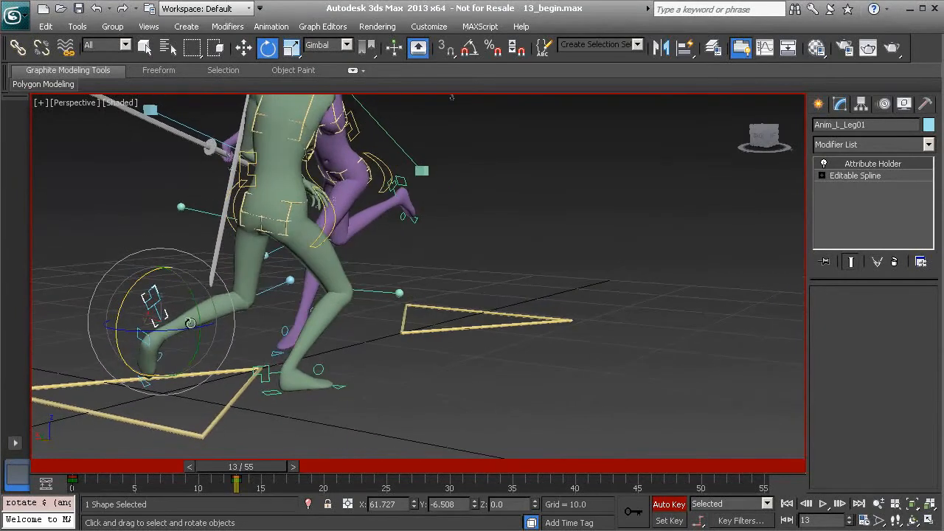
drag(224, 316, 285, 309)
click(290, 281)
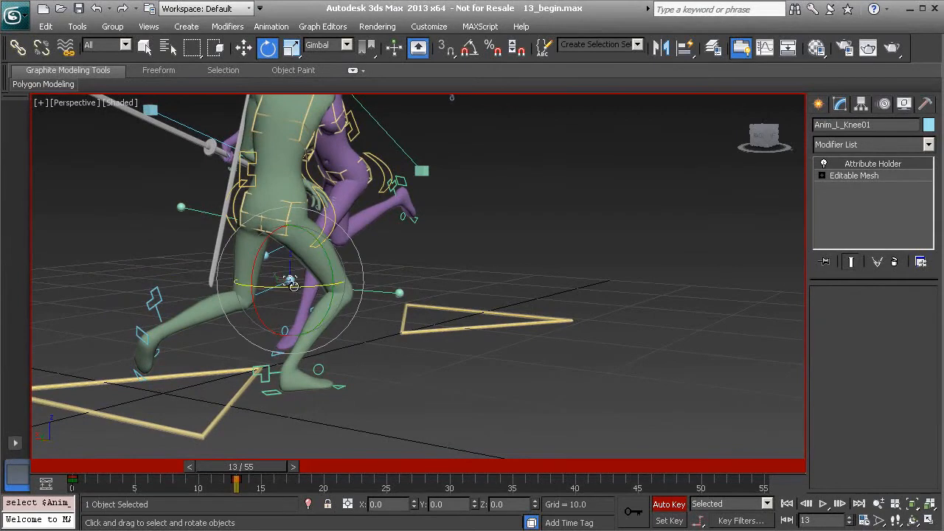
mouse_move(253, 466)
mouse_down()
mouse_move(161, 467)
mouse_move(254, 465)
mouse_up()
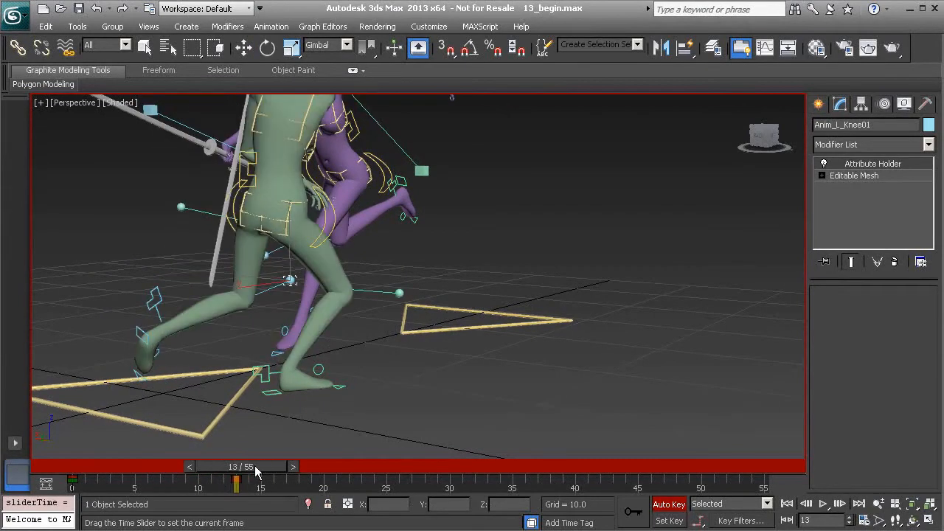
At frame 0, reset the green character's left heel control with Transform To Zero.
alt+middle_drag(288, 409, 278, 333)
alt+middle_drag(197, 411, 184, 406)
drag(223, 464, 34, 486)
middle_drag(114, 382, 236, 346)
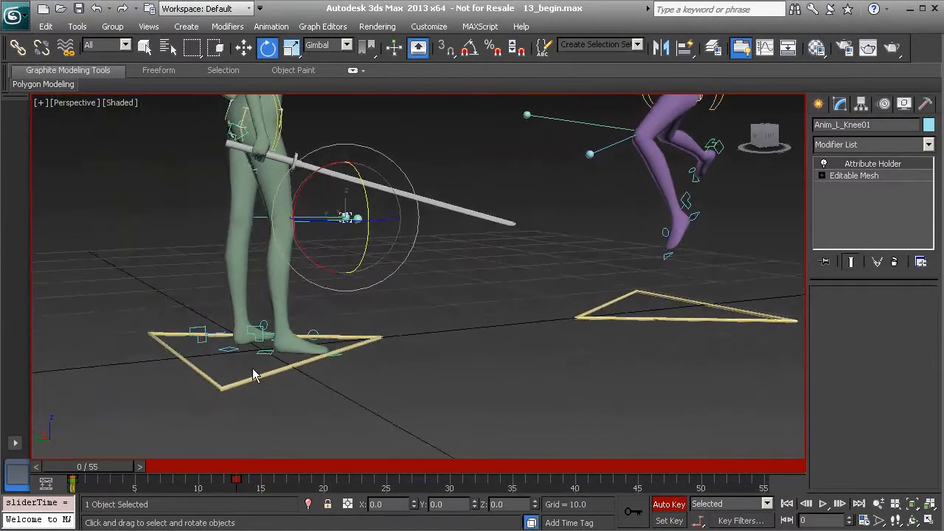
scroll(233, 369, up, 5)
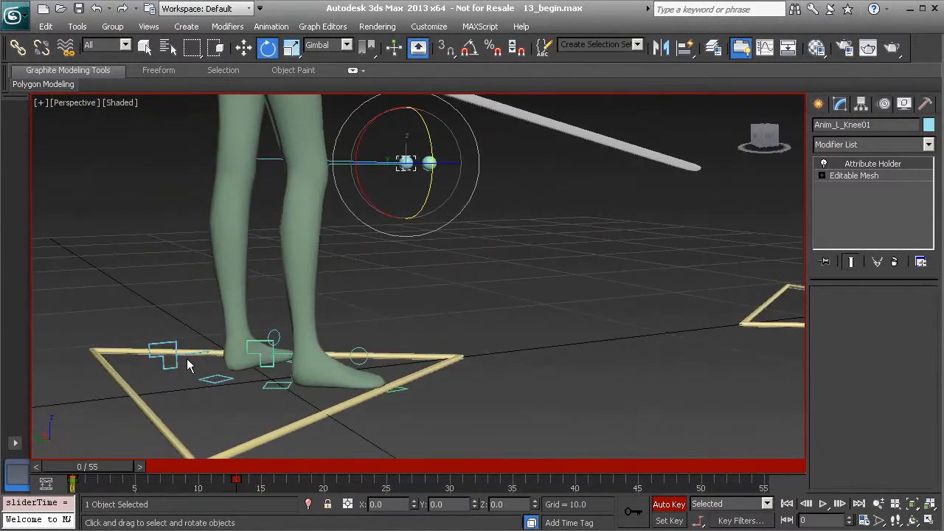
alt+middle_drag(166, 391, 346, 365)
click(526, 360)
scroll(335, 365, up, 3)
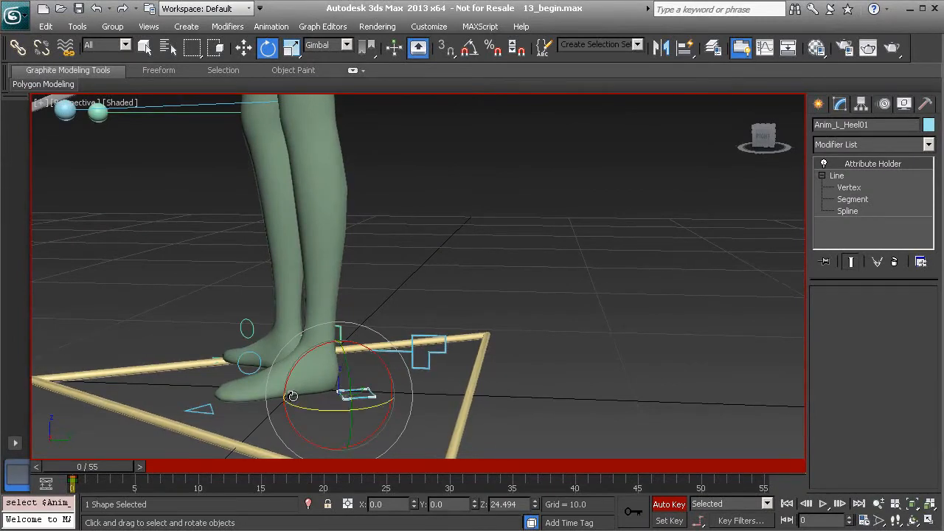
alt+middle_drag(362, 387, 399, 282)
right_click(377, 216)
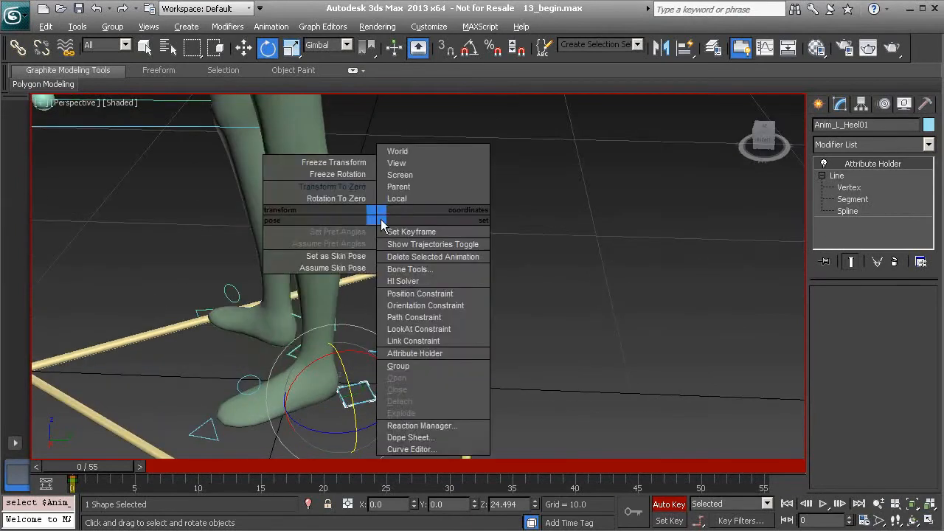
click(340, 187)
Reposition the green character's left leg control at frame 0 so the foot stands within the triangular base.
click(402, 378)
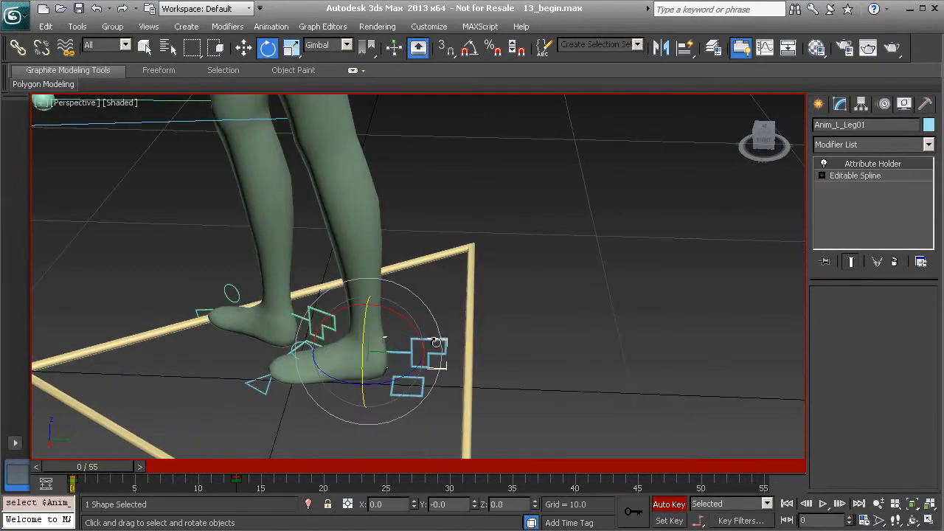
drag(397, 380, 426, 355)
key(w)
alt+middle_drag(373, 358, 359, 381)
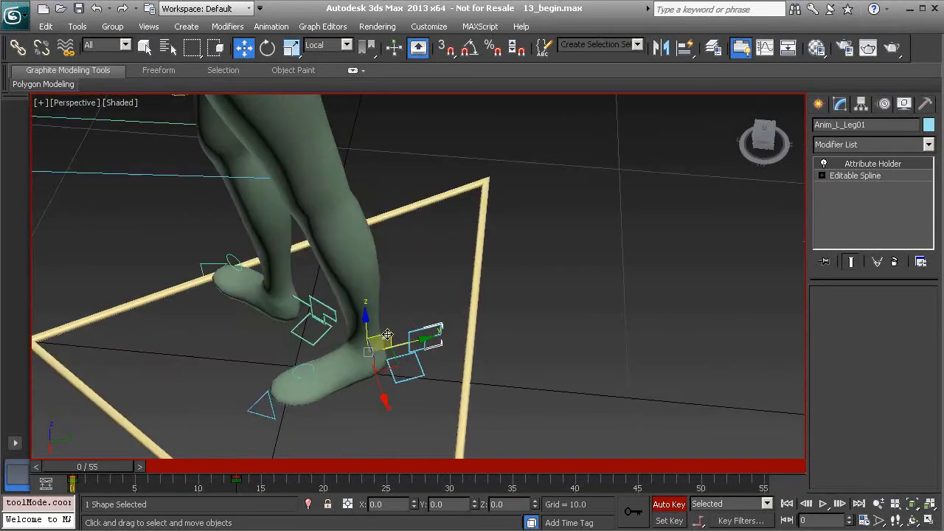
scroll(379, 345, down, 3)
drag(415, 333, 360, 348)
Rotate the left leg control about 18 degrees in Z at frame 0.
alt+middle_drag(290, 356, 406, 329)
scroll(400, 314, down, 4)
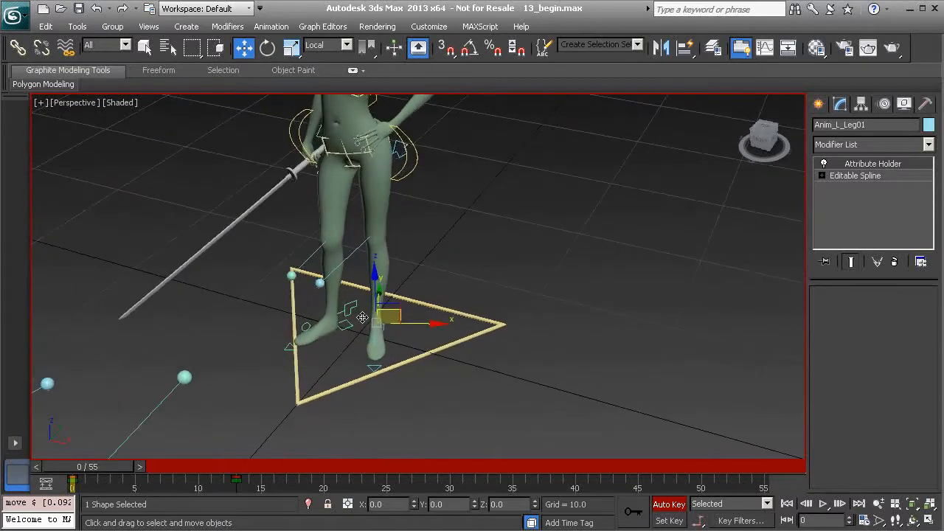
key(e)
drag(410, 345, 401, 350)
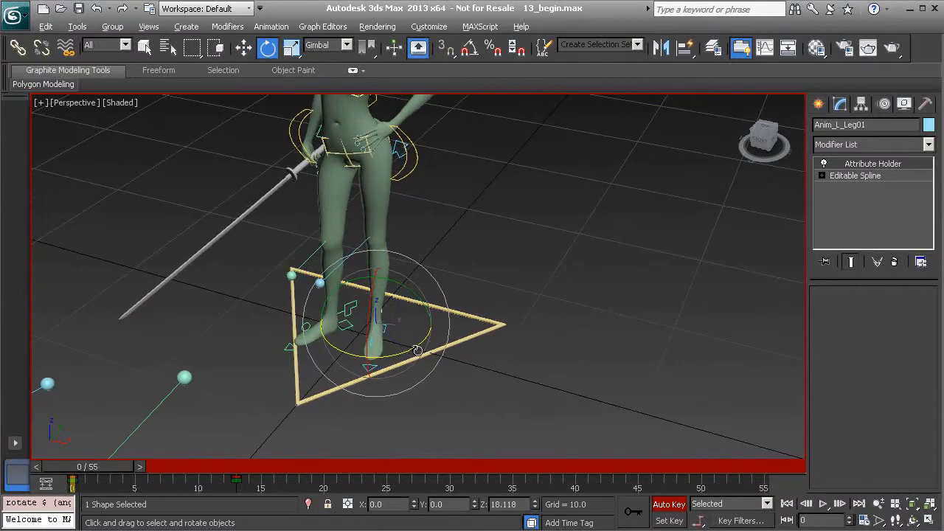
alt+middle_drag(400, 351, 240, 403)
At frame 13, pitch the green character's left leg control about 30 degrees in X.
drag(111, 465, 265, 466)
alt+middle_drag(322, 417, 382, 238)
drag(397, 212, 401, 200)
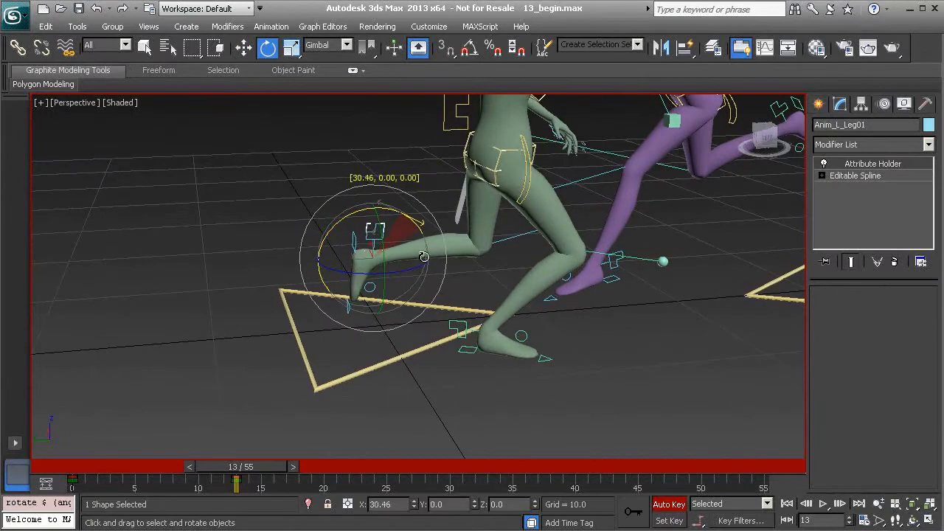
drag(426, 264, 426, 265)
Tilt the left leg control about -13 degrees in Y and fine-tune its X rotation by about 3 degrees.
alt+middle_drag(431, 279, 427, 243)
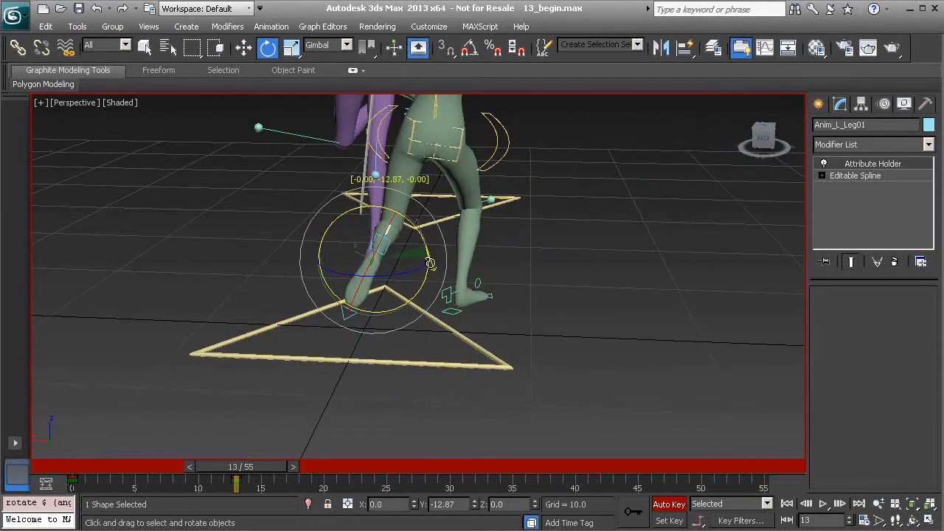
drag(395, 275, 395, 275)
alt+middle_drag(395, 274, 416, 251)
drag(428, 227, 413, 224)
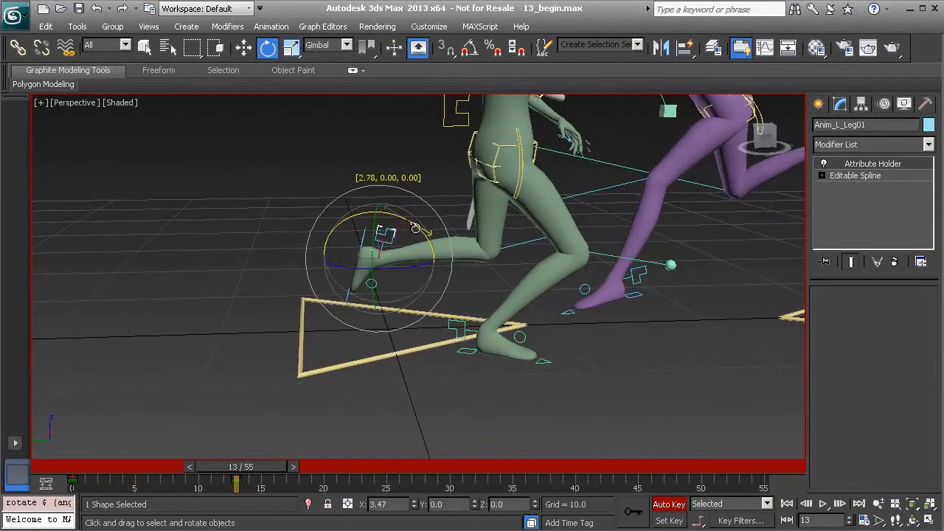
mouse_move(254, 464)
mouse_down()
mouse_move(174, 466)
mouse_move(254, 466)
mouse_up()
mouse_move(392, 282)
alt+middle_down()
mouse_move(386, 270)
mouse_move(382, 279)
alt+middle_up()
Rotate the green character's right foot control at frame 13 to lift the heel of the planted foot.
mouse_move(253, 466)
mouse_down()
mouse_move(207, 466)
mouse_move(257, 466)
mouse_up()
middle_drag(451, 271, 391, 340)
drag(277, 472, 256, 489)
key(e)
alt+middle_drag(409, 430, 479, 394)
click(463, 391)
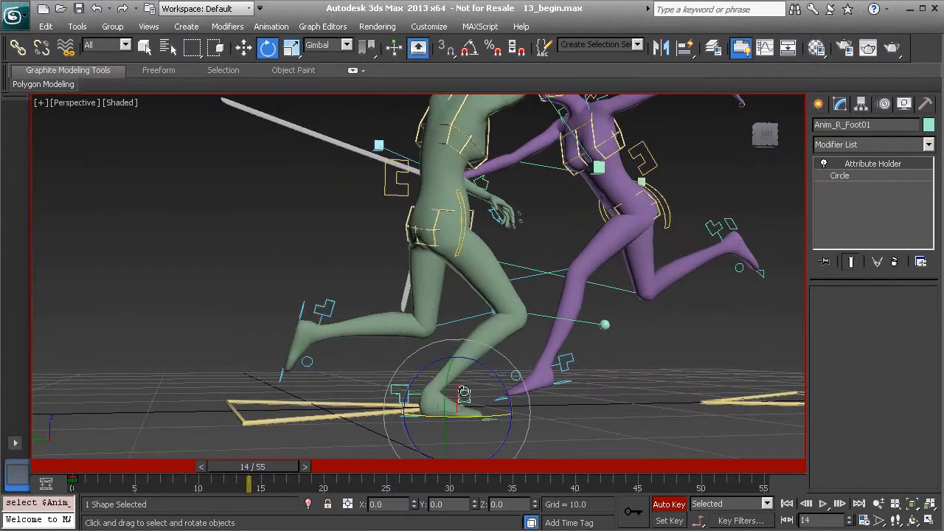
drag(277, 466, 258, 470)
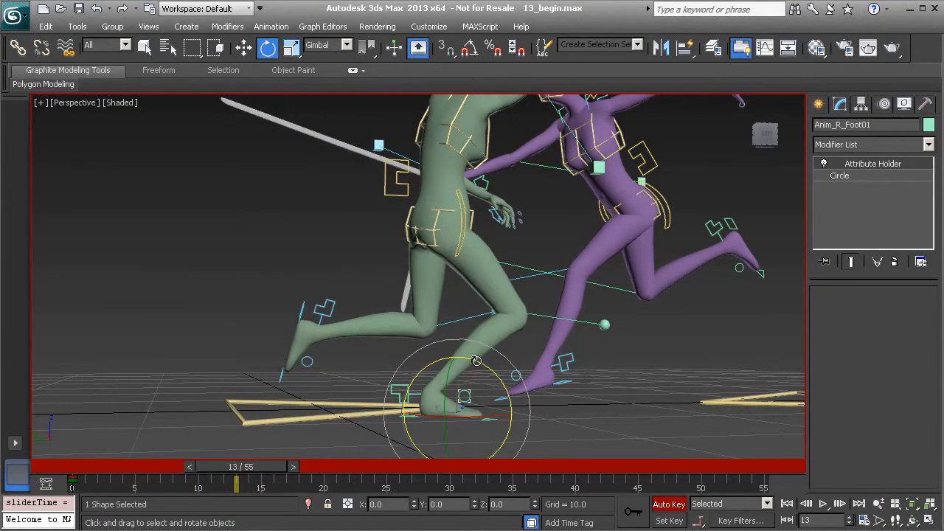
drag(477, 360, 494, 373)
drag(496, 375, 477, 404)
Scrub through the frames before and around frame 13 to examine the green character's leg motion.
drag(258, 475, 239, 474)
key(e)
key(e)
mouse_move(435, 358)
alt+middle_down()
mouse_move(443, 348)
mouse_move(427, 344)
mouse_move(436, 356)
alt+middle_up()
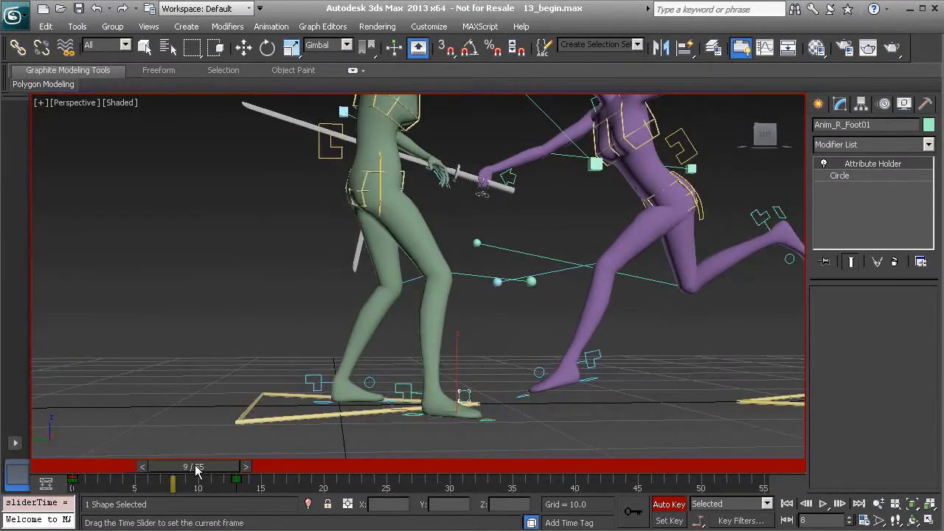
drag(186, 467, 280, 468)
scroll(542, 279, down, 5)
mouse_move(488, 282)
middle_down()
mouse_move(486, 306)
mouse_move(491, 299)
mouse_move(469, 291)
mouse_move(480, 293)
middle_up()
scroll(490, 299, up, 3)
Rotate the green character's center-of-gravity control at frame 13 to about 18.6 degrees in Z and -3.9 in Y.
click(455, 288)
drag(276, 466, 249, 463)
drag(441, 274, 451, 276)
alt+middle_drag(542, 283, 458, 243)
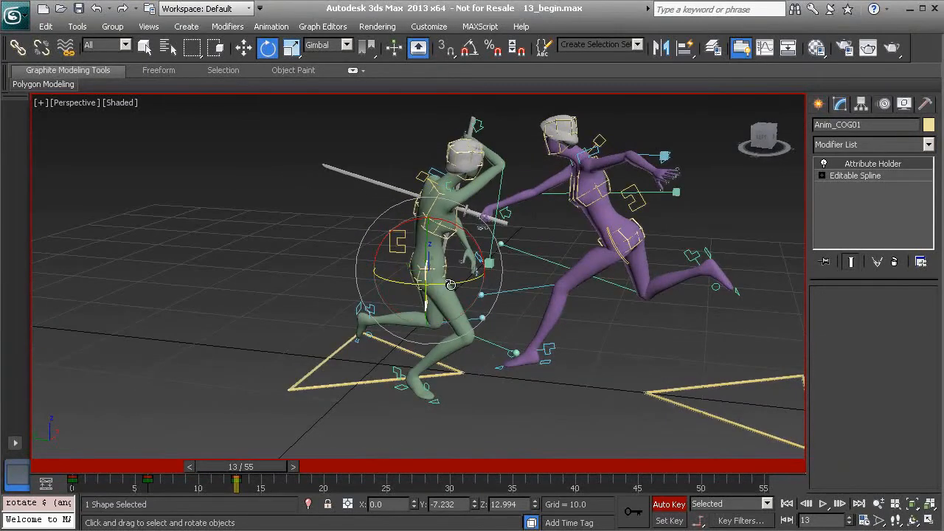
drag(450, 285, 458, 283)
alt+middle_drag(464, 263, 430, 303)
drag(420, 277, 419, 272)
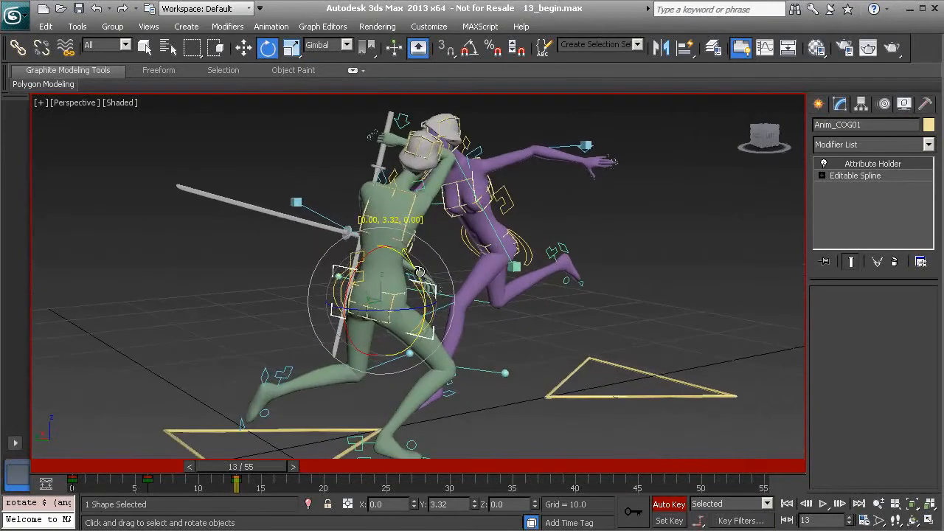
alt+middle_drag(433, 285, 434, 299)
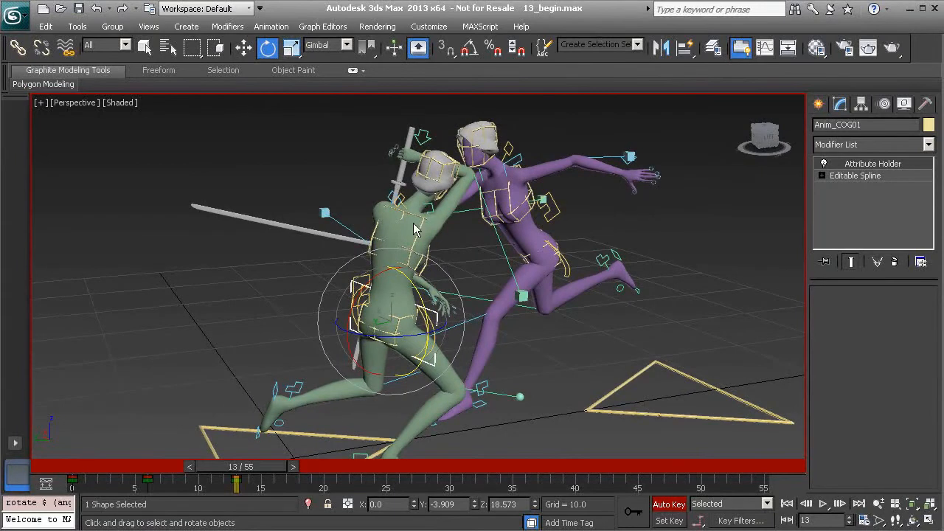
Tilt the green character's center-of-gravity control at frame 13 to about -5.4 degrees in Y.
alt+middle_drag(417, 285, 405, 285)
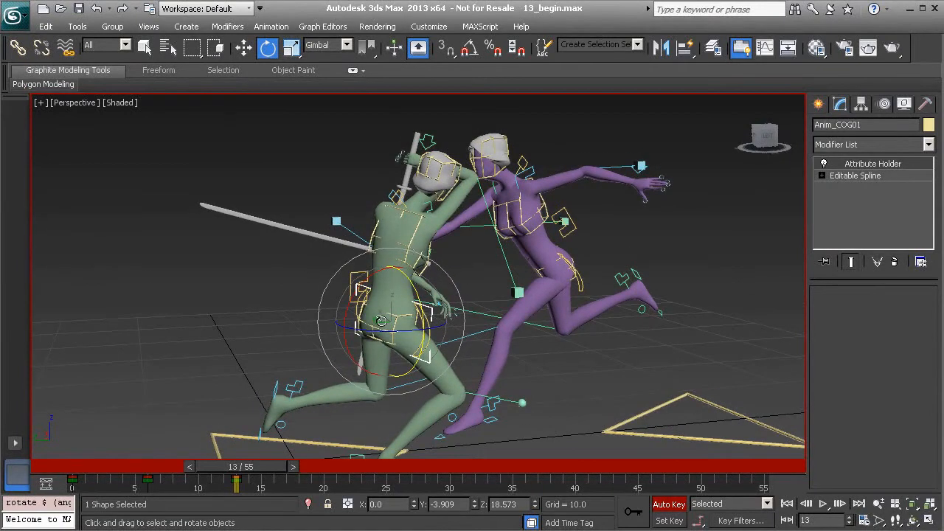
mouse_move(418, 299)
alt+middle_down()
mouse_move(376, 295)
mouse_move(415, 298)
alt+middle_up()
drag(417, 297, 419, 298)
alt+middle_drag(414, 246, 389, 275)
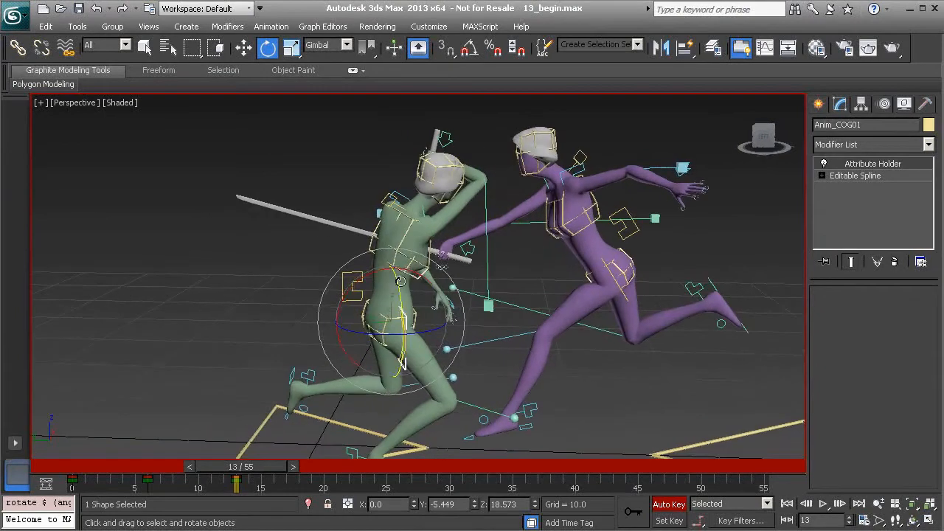
scroll(410, 275, up, 4)
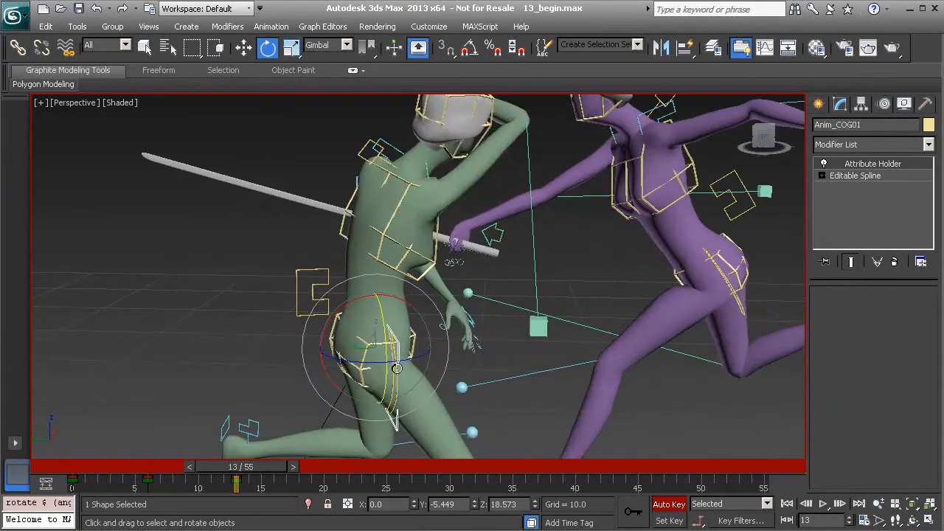
drag(368, 367, 374, 363)
click(367, 344)
key(ctrl+z)
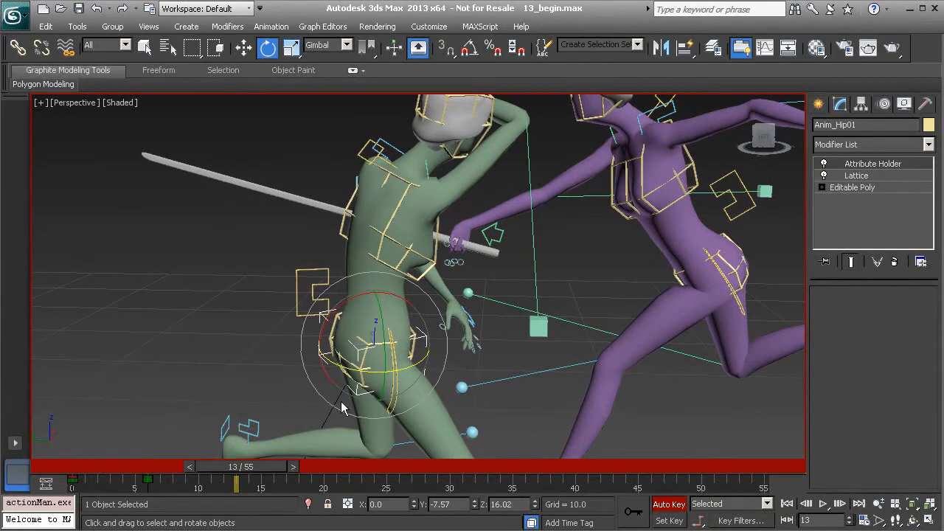
click(258, 318)
alt+middle_drag(388, 371, 402, 364)
click(371, 375)
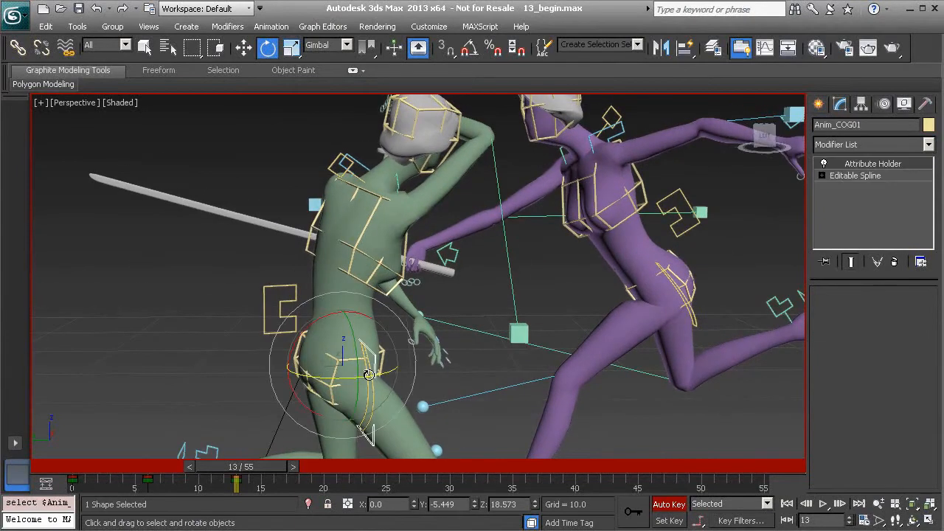
Try to rotate the center-of-gravity control about -5.5 degrees in Y at frame 14.
alt+middle_drag(340, 304, 358, 335)
drag(260, 468, 274, 468)
alt+middle_drag(347, 332, 391, 318)
drag(404, 296, 373, 325)
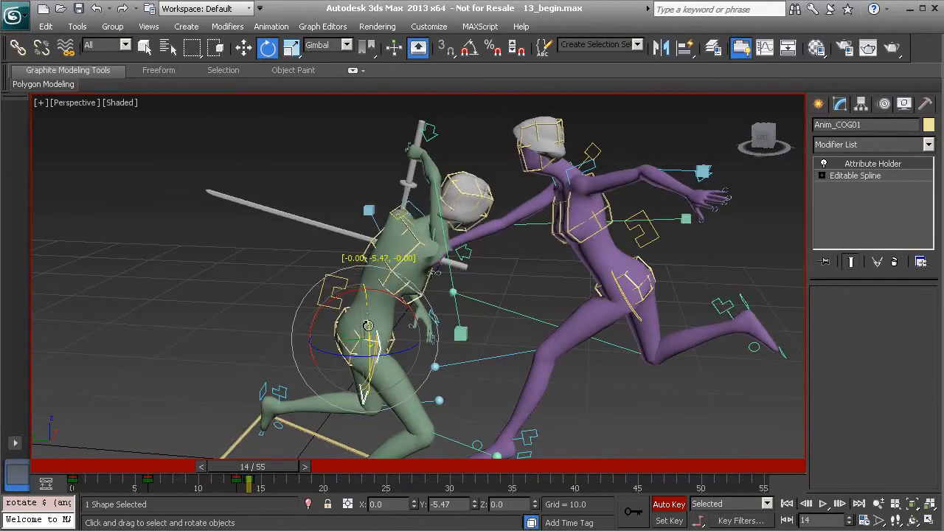
alt+middle_drag(372, 324, 398, 323)
Refine the lean of the green character's torso at frame 13 with two small center-of-gravity rotations.
drag(267, 467, 241, 468)
drag(395, 294, 388, 324)
alt+middle_drag(388, 324, 466, 333)
drag(411, 310, 401, 297)
alt+middle_drag(411, 336, 449, 356)
mouse_move(262, 471)
mouse_down()
mouse_move(244, 466)
mouse_move(264, 468)
mouse_up()
alt+middle_drag(402, 359, 396, 341)
Shift the center-of-gravity control about 0.6 units along its local X axis at frame 13.
key(w)
drag(365, 342, 376, 340)
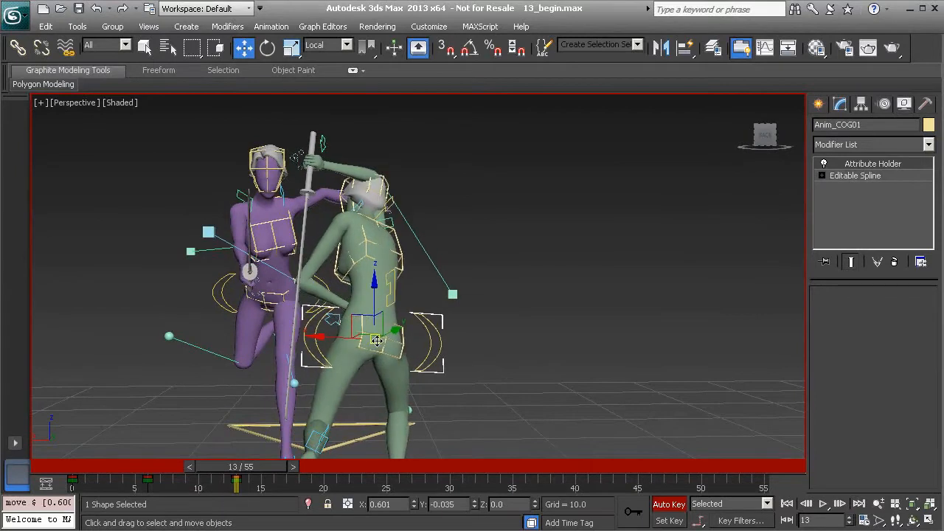
alt+middle_drag(380, 392, 379, 386)
mouse_move(270, 466)
mouse_down()
mouse_move(232, 466)
mouse_move(275, 467)
mouse_up()
Move the green character's right arm control at frame 14 to raise the sword hand above and behind the head.
alt+middle_drag(519, 283, 436, 241)
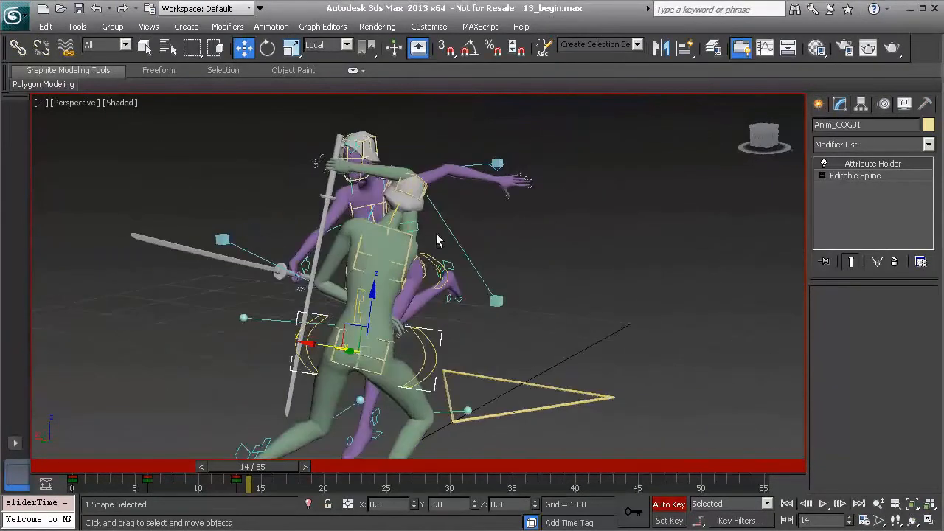
click(354, 151)
alt+middle_drag(354, 150, 355, 225)
drag(354, 225, 239, 263)
Rotate the right arm control at frame 14 to about -167.9 degrees in X, 72.8 in Y and 42.9 in Z.
key(e)
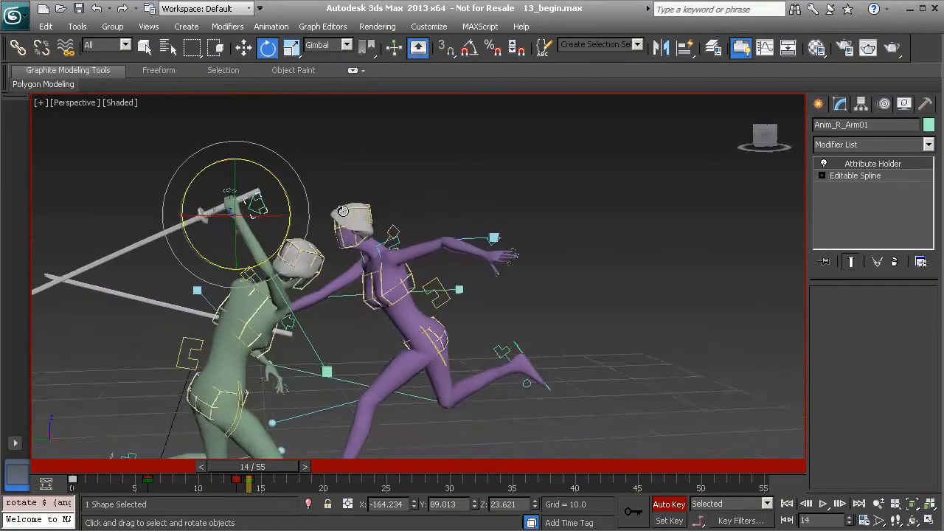
drag(290, 231, 306, 216)
alt+middle_drag(306, 215, 183, 220)
drag(203, 250, 193, 236)
alt+middle_drag(193, 236, 236, 234)
drag(261, 221, 244, 219)
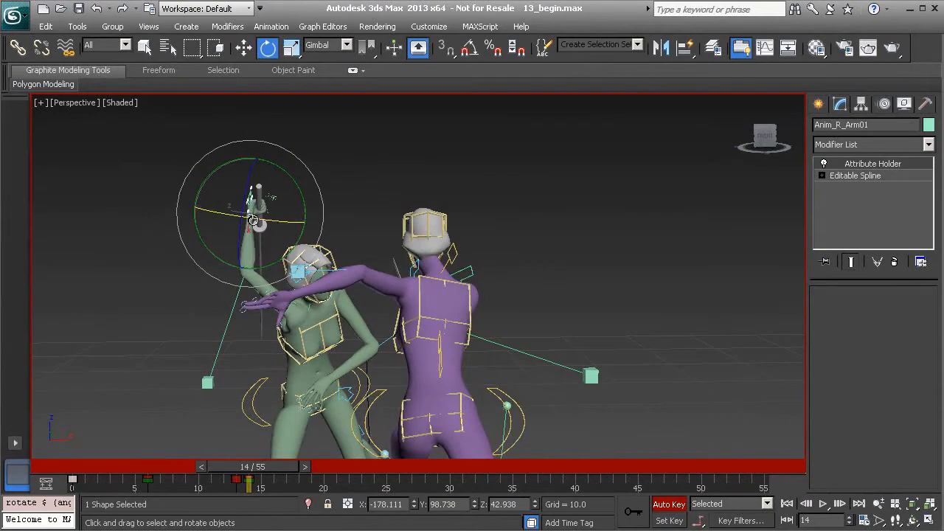
drag(302, 200, 300, 168)
alt+middle_drag(300, 167, 292, 183)
drag(292, 183, 263, 209)
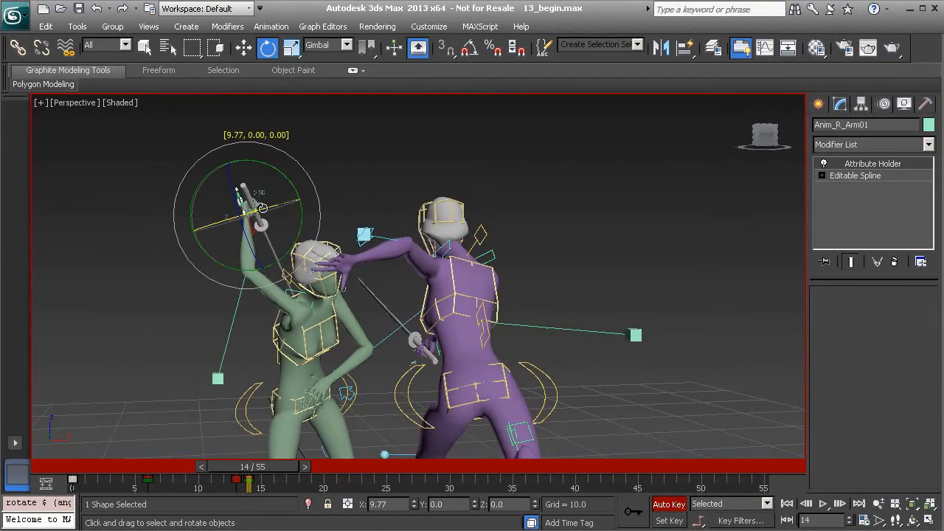
alt+middle_drag(262, 208, 279, 296)
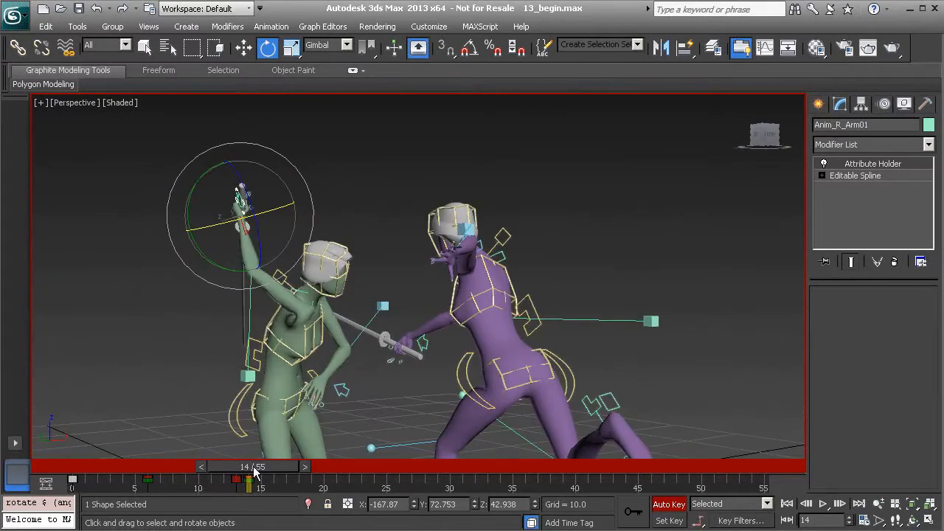
click(637, 45)
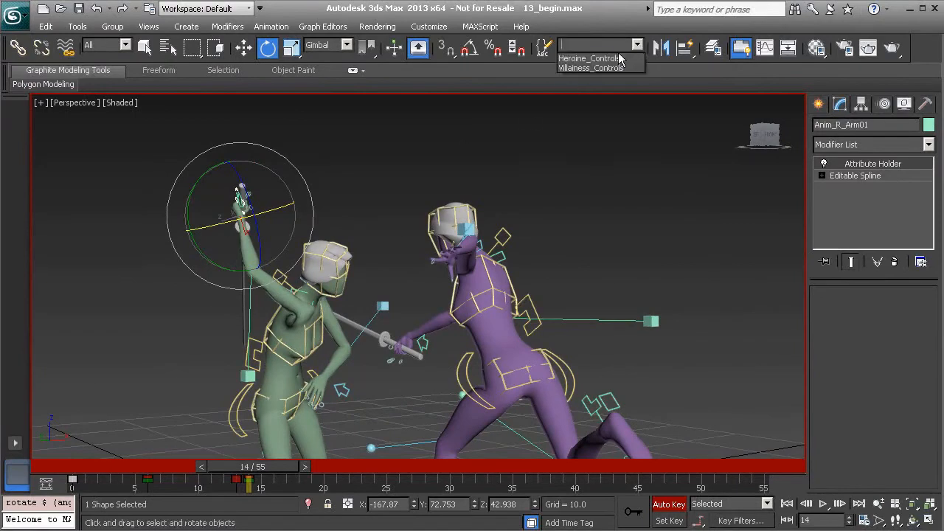
click(597, 58)
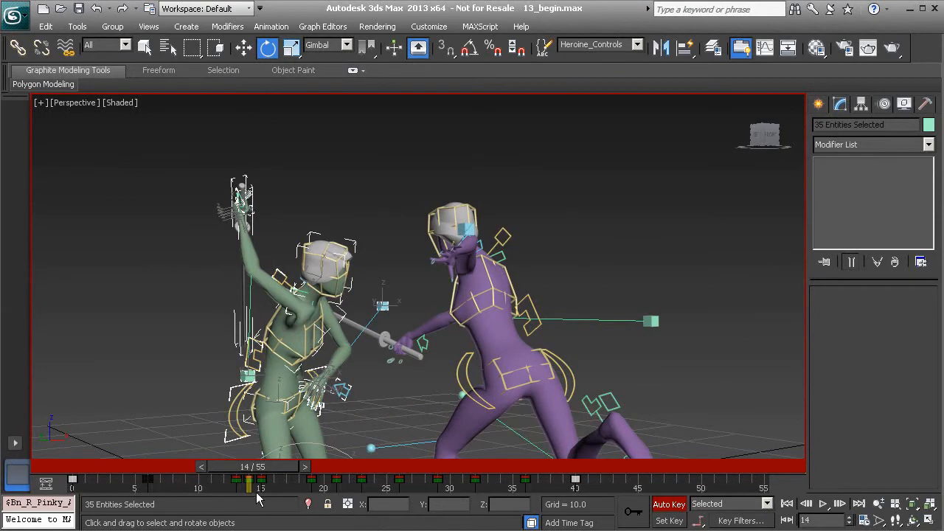
click(637, 45)
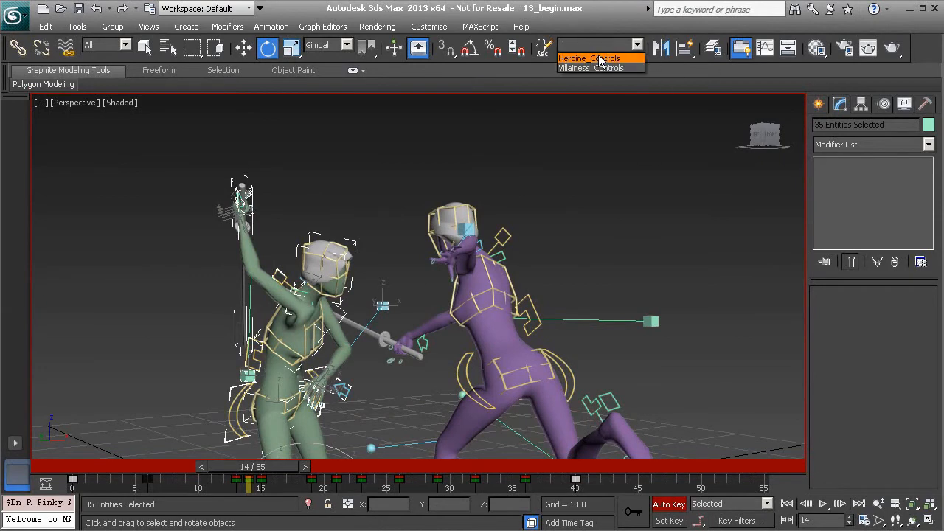
click(383, 143)
click(374, 174)
alt+middle_drag(359, 238, 331, 249)
mouse_move(273, 466)
mouse_down()
mouse_move(264, 468)
mouse_move(273, 467)
mouse_up()
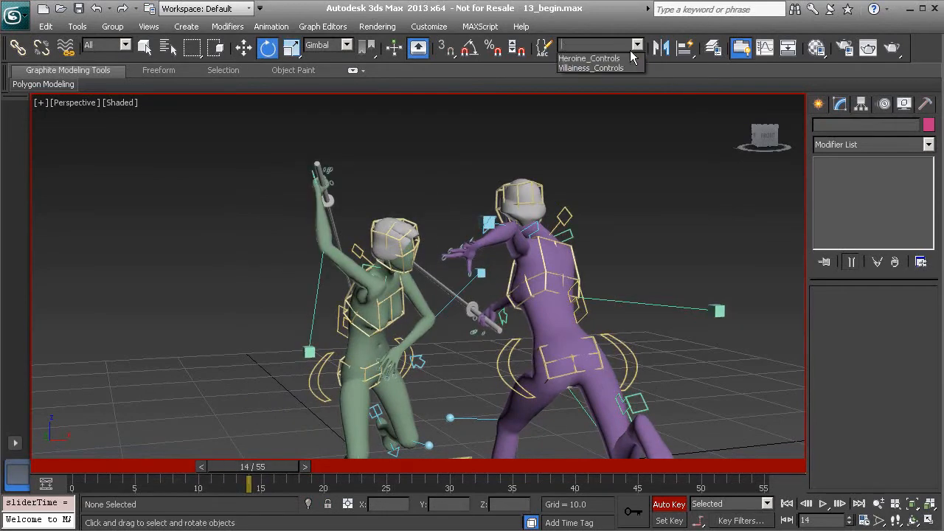
Delete the Heroine_Controls set's keys at frame 13, move its frame 14 keys there, and clear the selection at frame 13.
click(602, 58)
click(237, 482)
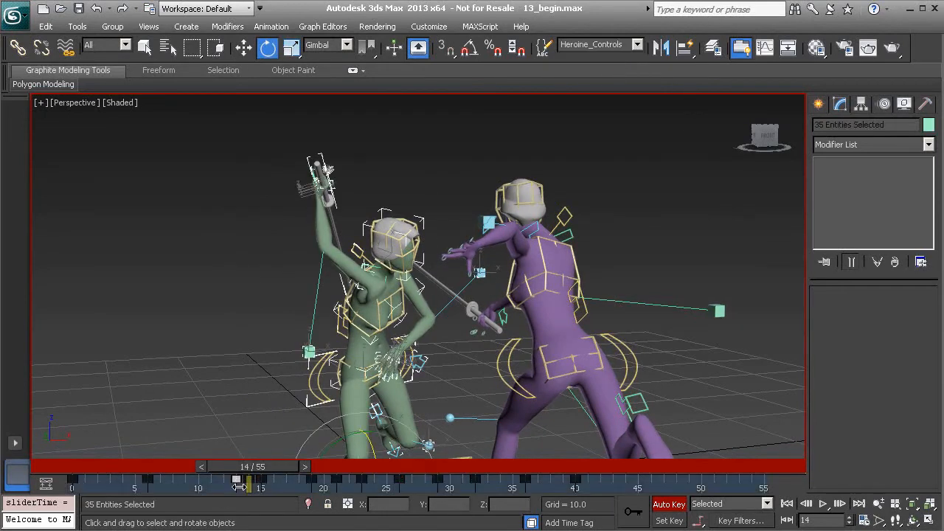
right_click(236, 480)
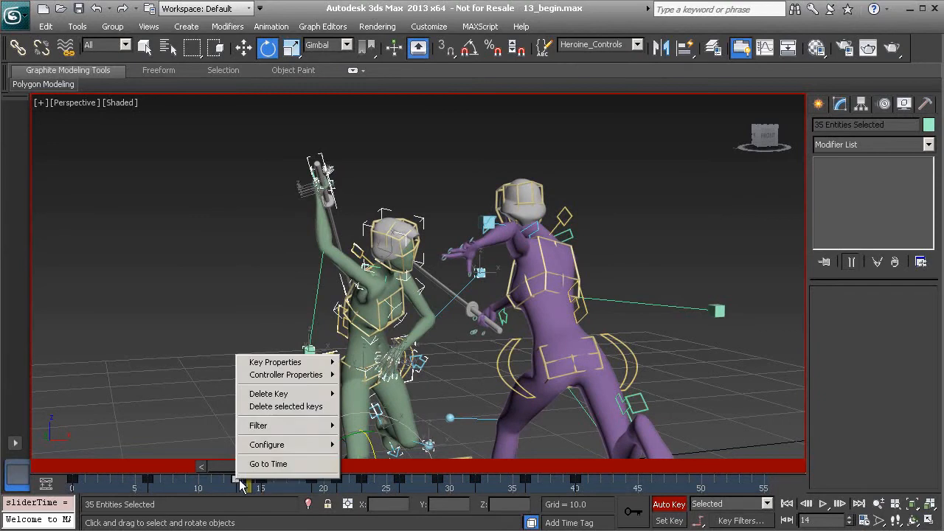
click(286, 407)
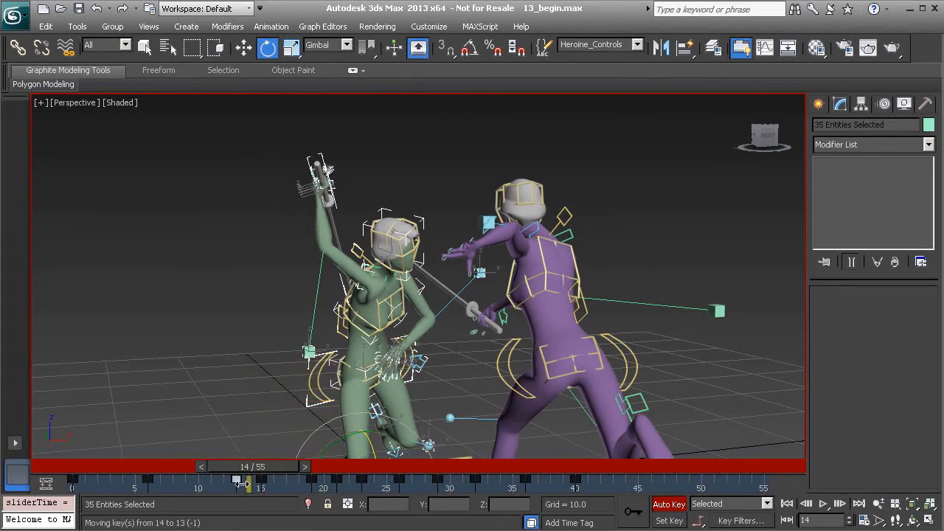
drag(259, 466, 250, 468)
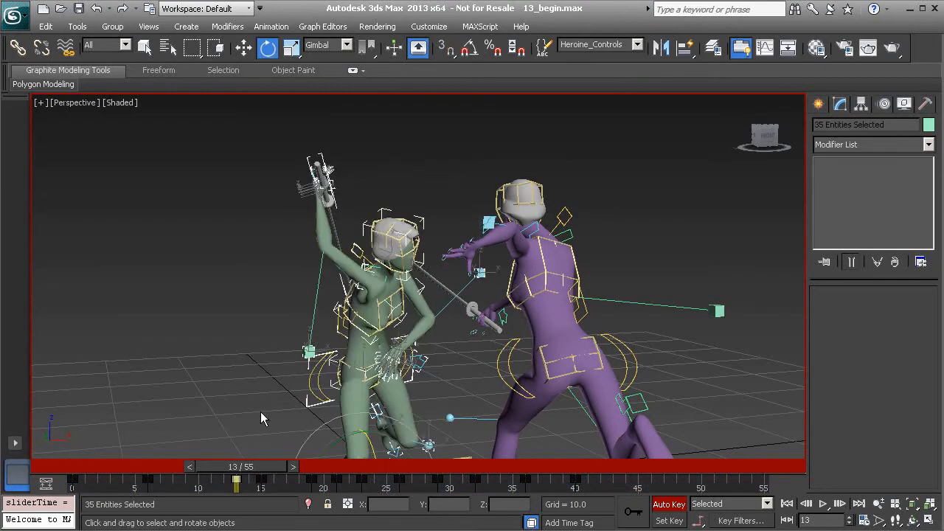
click(227, 254)
Rotate the green character's right clavicle control at frame 13 to adjust the shoulder of the raised sword arm.
alt+middle_drag(227, 255, 411, 317)
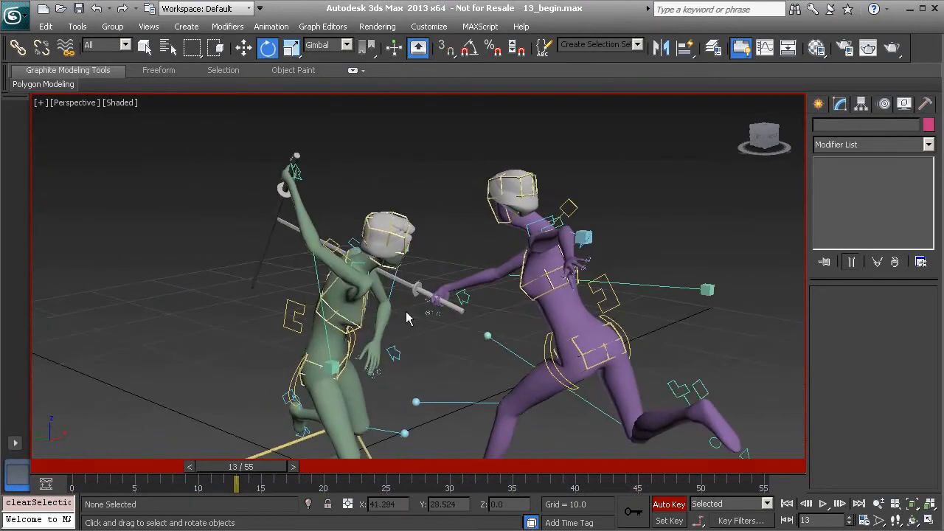
scroll(411, 316, up, 3)
scroll(407, 301, up, 1)
click(323, 260)
alt+middle_drag(323, 260, 340, 303)
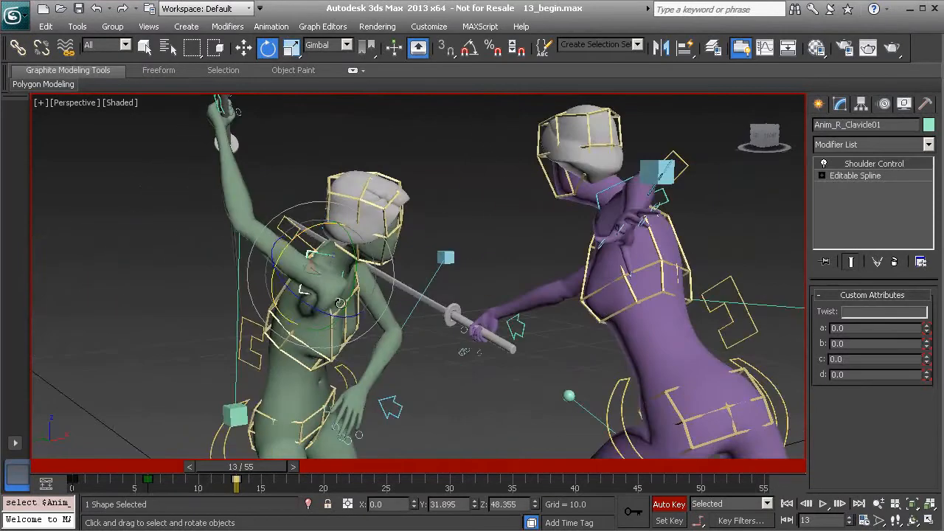
right_click(225, 274)
click(129, 223)
alt+middle_drag(238, 275, 289, 295)
drag(283, 282, 300, 295)
alt+middle_drag(301, 295, 368, 308)
drag(322, 300, 321, 278)
Move the green character's right elbow control at frame 13 to redirect the bend of the sword arm.
alt+middle_drag(321, 278, 429, 380)
click(418, 355)
key(w)
drag(423, 351, 495, 297)
alt+middle_drag(495, 297, 544, 290)
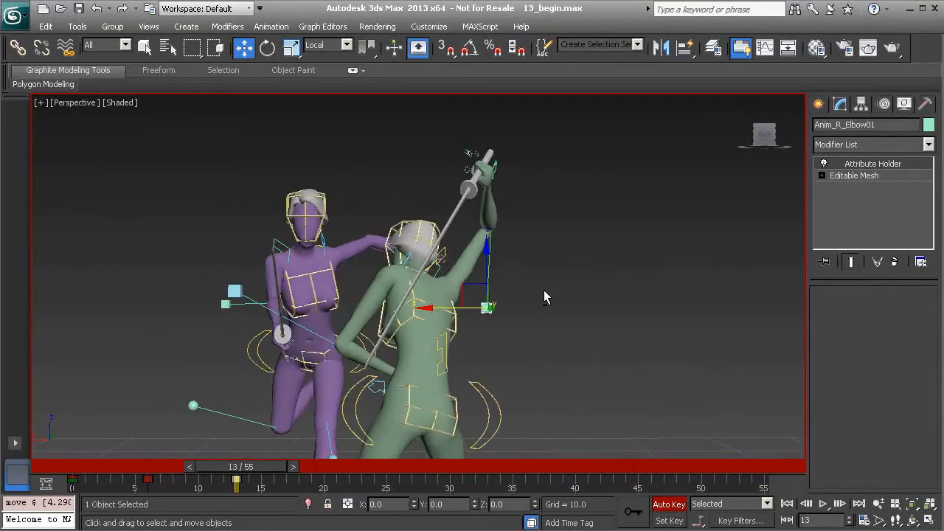
Move the right arm control at frame 13 to reposition the raised sword hand.
click(492, 169)
alt+middle_drag(491, 169, 504, 186)
drag(489, 184, 543, 195)
Rotate the right arm control so the sword slants down behind the green character, and shift the hand to refine its reach.
key(e)
alt+middle_drag(535, 225, 520, 192)
drag(533, 180, 551, 181)
drag(548, 149, 553, 149)
mouse_move(537, 186)
mouse_down()
mouse_move(544, 177)
mouse_move(534, 179)
mouse_up()
alt+middle_drag(441, 223, 562, 201)
alt+middle_drag(497, 181, 542, 165)
drag(547, 150, 530, 183)
alt+middle_drag(530, 183, 536, 214)
key(w)
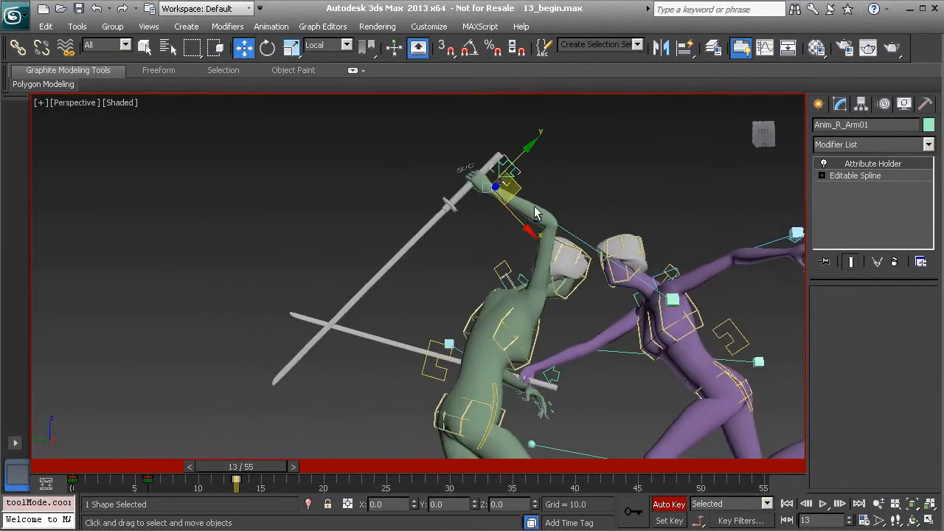
drag(487, 186, 549, 178)
Rotate the green character's chest control at frame 13 to about 31.8 degrees in X, 3.7 in Y and 35.8 in Z.
alt+middle_drag(512, 212, 528, 281)
scroll(524, 287, up, 6)
click(551, 280)
key(e)
drag(477, 298, 526, 258)
alt+middle_drag(506, 261, 546, 256)
drag(529, 249, 531, 260)
alt+middle_drag(471, 304, 521, 249)
scroll(529, 296, down, 3)
alt+middle_drag(529, 296, 561, 226)
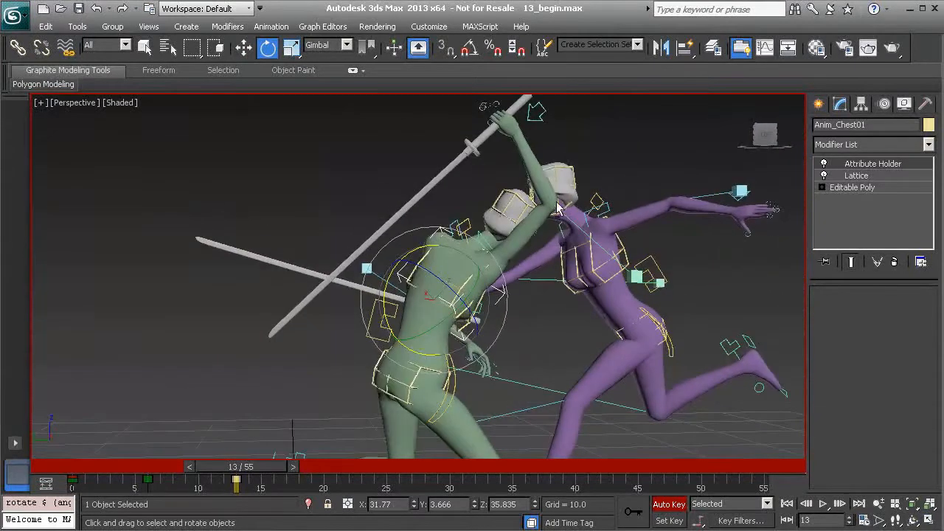
Readjust the position of the right arm control at frame 13 to suit the rotated chest.
click(537, 113)
key(w)
middle_drag(563, 157, 537, 214)
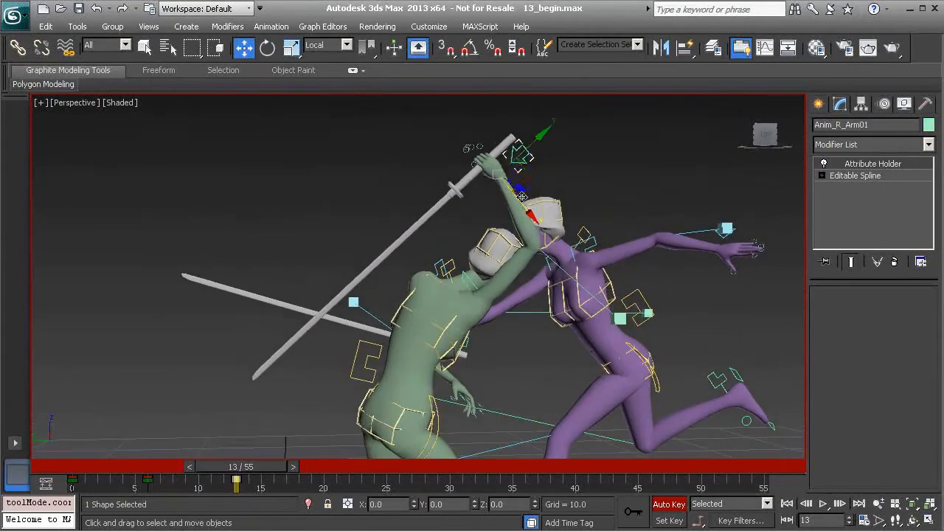
drag(501, 175, 536, 202)
drag(489, 174, 505, 197)
Move the green character's left arm control at frame 13 away from the hip so the arm extends outward.
alt+middle_drag(504, 197, 489, 345)
click(594, 345)
key(w)
scroll(493, 349, up, 3)
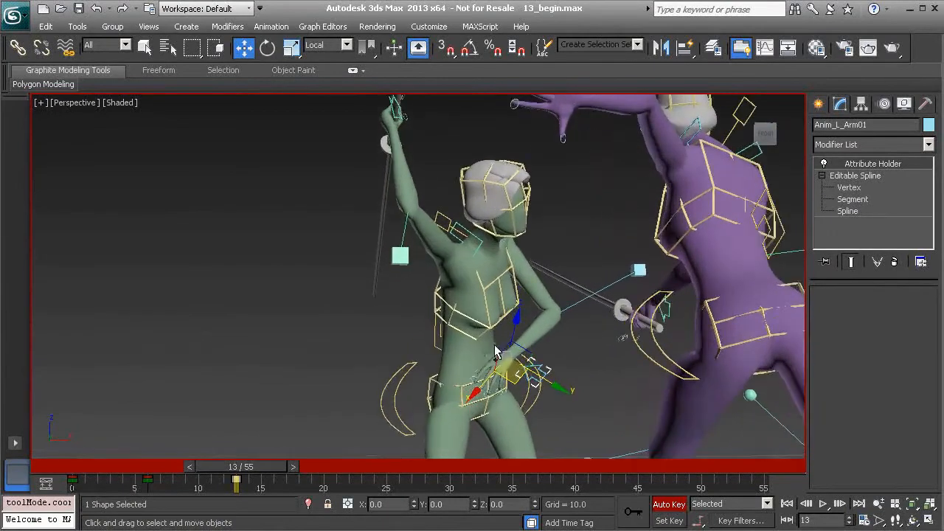
drag(473, 345, 563, 346)
Rotate the left arm control to about -80.7 degrees in Z and turn it about 21 degrees in Y.
key(e)
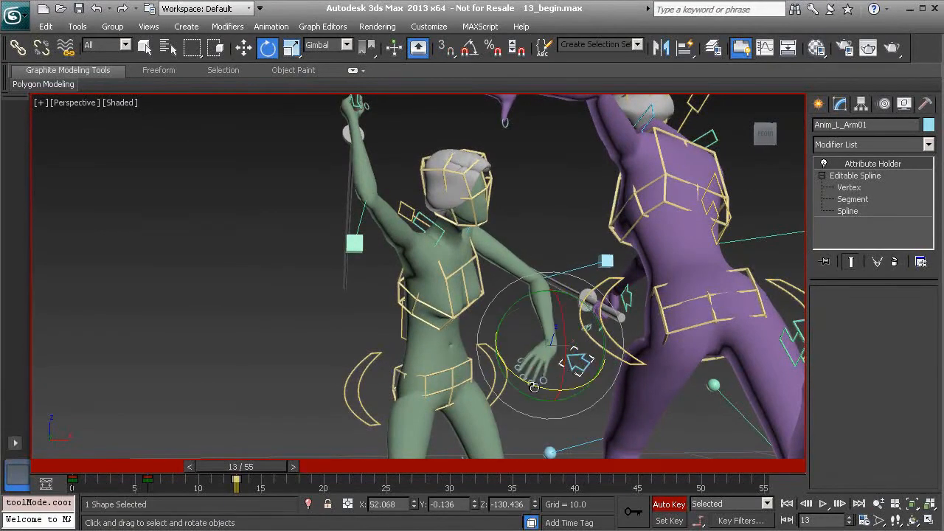
drag(533, 387, 618, 389)
alt+middle_drag(608, 387, 588, 323)
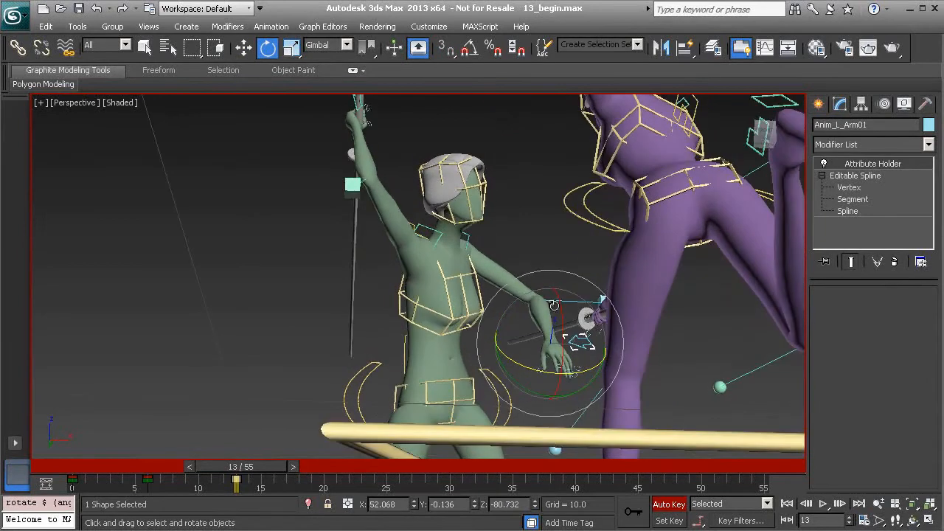
alt+middle_drag(509, 350, 523, 362)
drag(507, 365, 503, 334)
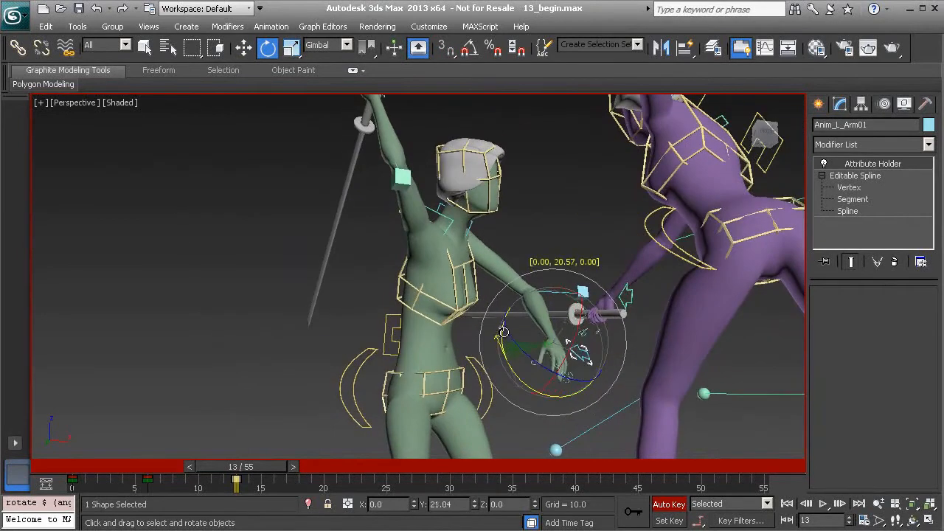
Move the green character's left elbow control about 3.2 units in X and -3.4 in Y at frame 13.
alt+middle_drag(548, 346, 680, 313)
click(700, 250)
alt+middle_drag(701, 250, 445, 259)
key(w)
drag(445, 260, 503, 326)
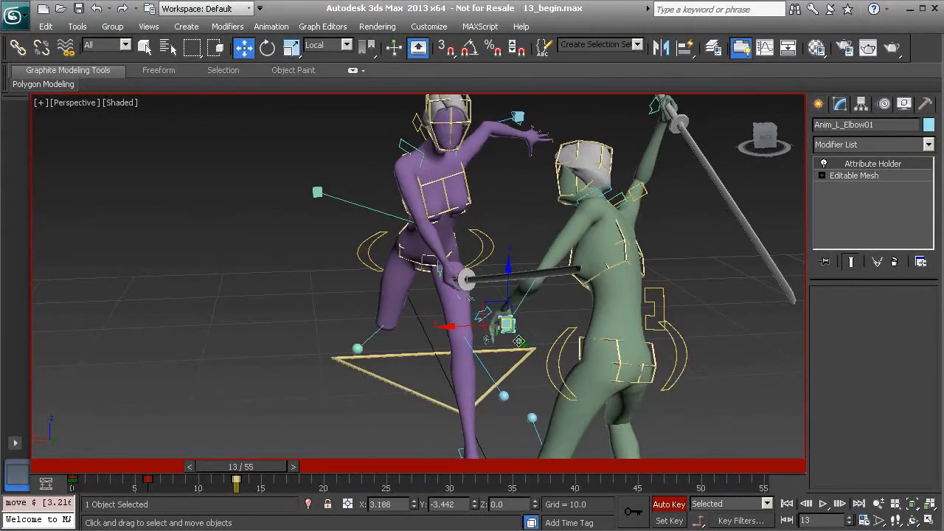
Rotate the green character's left clavicle control at frame 13 to adjust the shoulder, and clear the selection.
alt+middle_drag(503, 326, 394, 261)
click(318, 238)
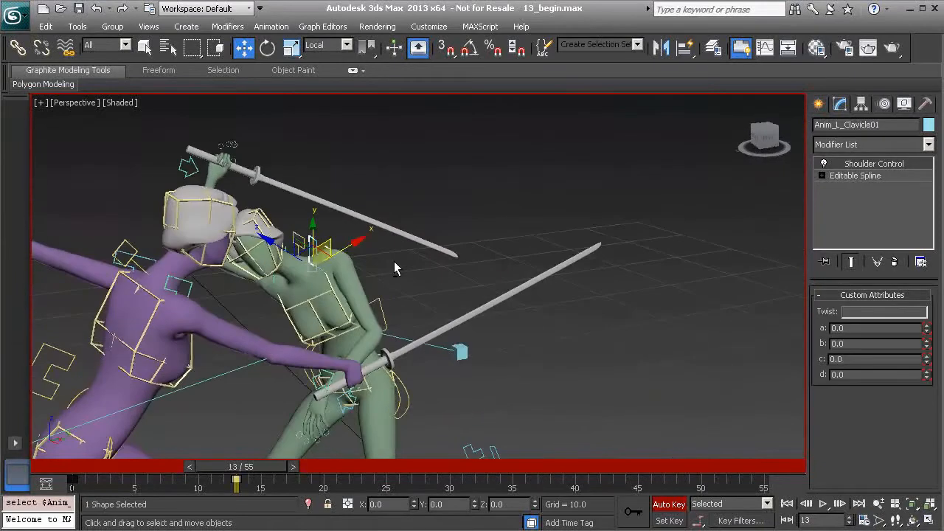
key(e)
drag(360, 253, 342, 300)
alt+middle_drag(342, 300, 360, 276)
click(371, 164)
click(543, 195)
drag(361, 276, 379, 276)
alt+middle_drag(379, 276, 387, 275)
click(454, 260)
alt+middle_drag(453, 259, 444, 264)
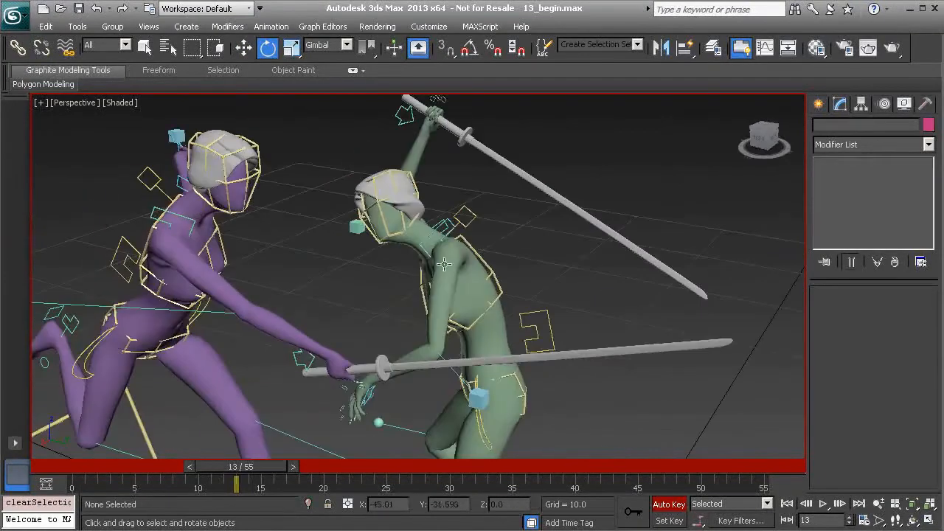
Rotate the green character's neck and head controls, bringing the head to about 22.8 degrees in X, 17.1 in Y and 18.2 in Z.
click(467, 226)
drag(434, 201, 429, 188)
alt+middle_drag(429, 187, 437, 232)
click(414, 179)
click(408, 167)
drag(437, 233, 411, 183)
Scrub through the frames before and after frame 13 to examine the motion of both characters from several angles.
alt+middle_drag(383, 214, 298, 275)
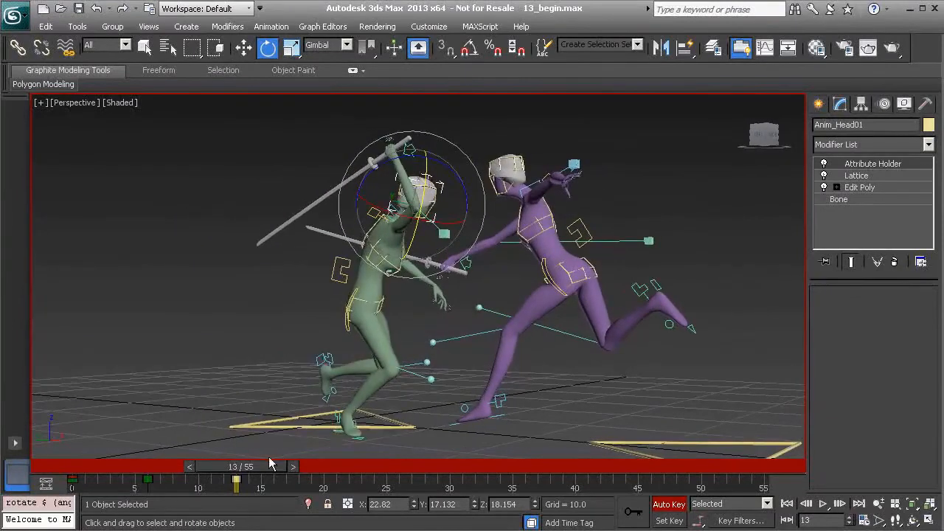
drag(281, 461, 240, 472)
drag(169, 456, 281, 458)
key(e)
alt+middle_drag(360, 349, 489, 358)
mouse_move(278, 461)
mouse_down()
mouse_move(224, 472)
mouse_move(263, 472)
mouse_up()
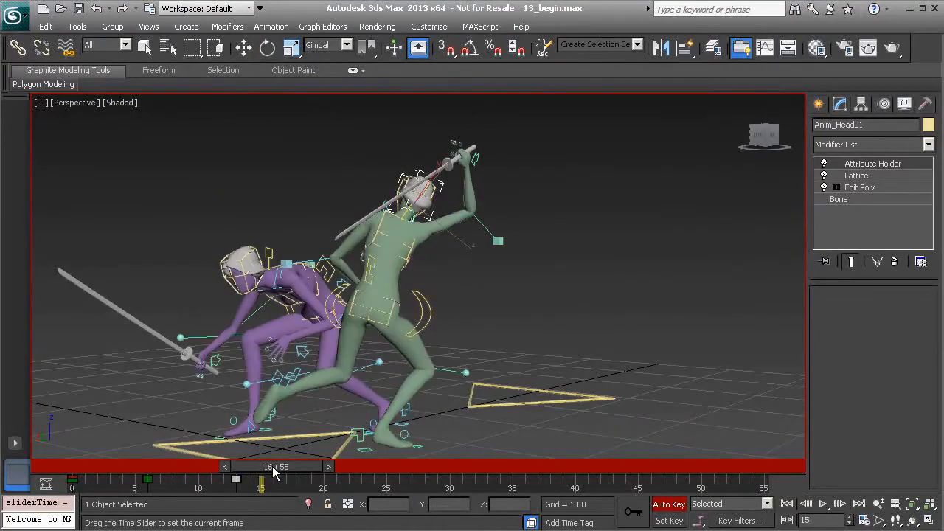
Move the green character's hip, knee, elbow and hand controls together about 5.4 units in X and 2.7 in Y at frame 15.
alt+middle_drag(462, 330, 348, 459)
drag(296, 472, 271, 478)
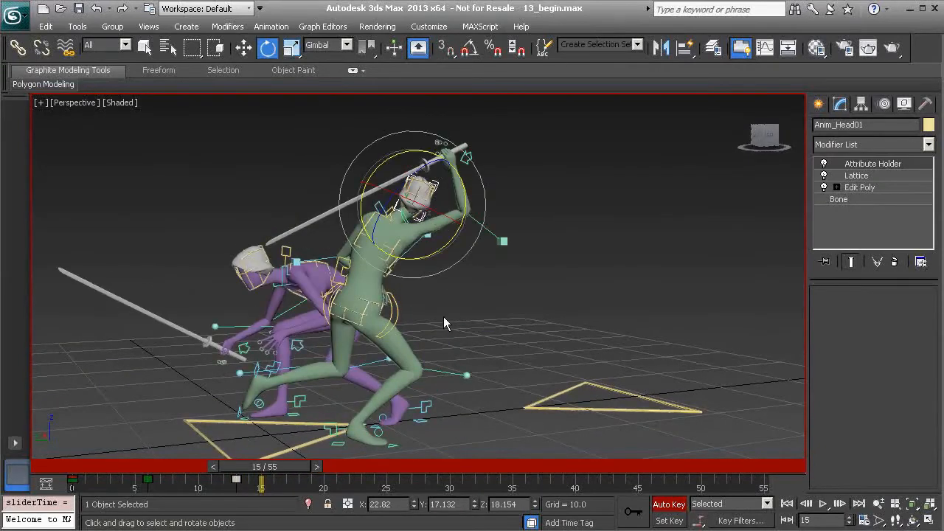
click(359, 308)
alt+middle_drag(359, 308, 392, 327)
ctrl+click(321, 333)
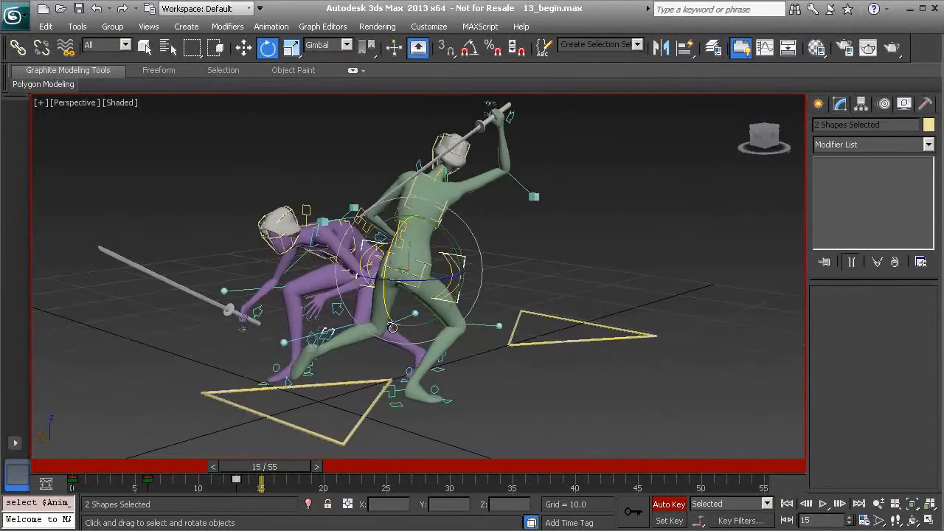
drag(416, 313, 481, 340)
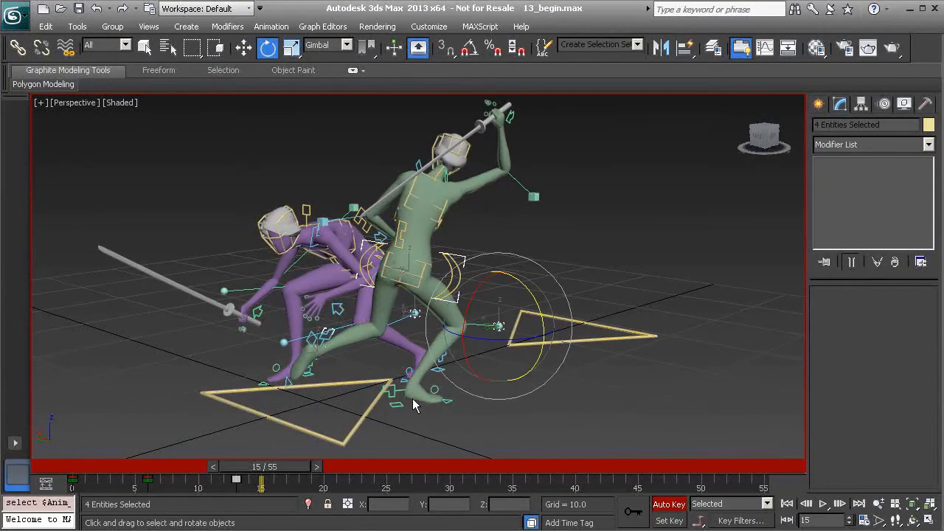
alt+middle_drag(449, 310, 383, 415)
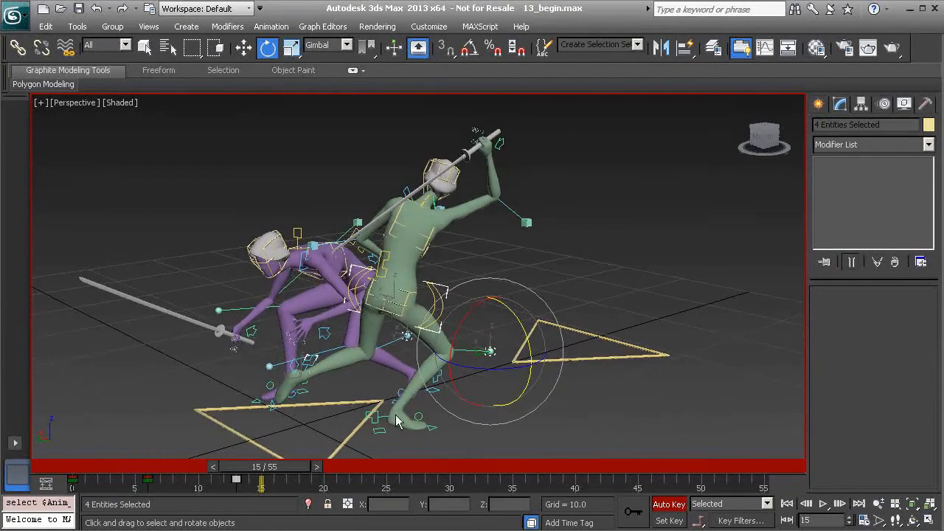
alt+middle_drag(438, 298, 379, 417)
alt+middle_drag(484, 253, 524, 251)
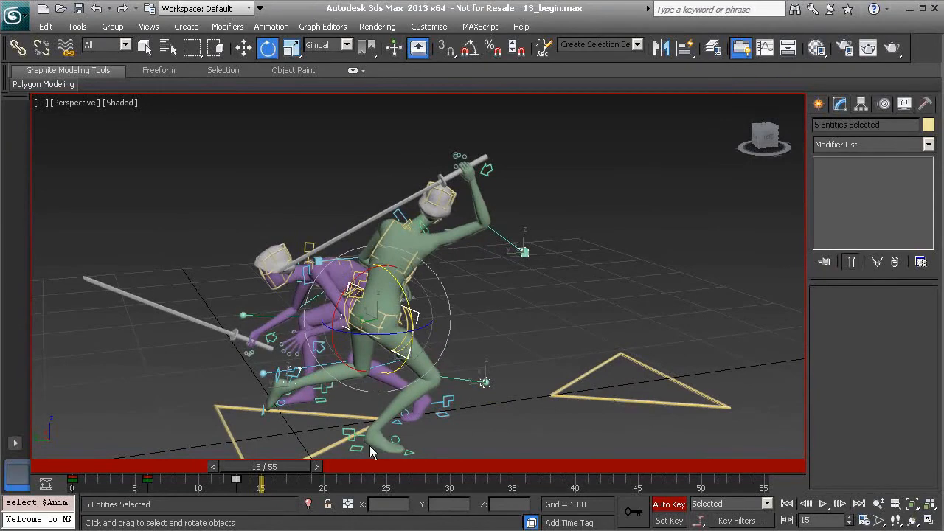
alt+middle_drag(411, 319, 455, 209)
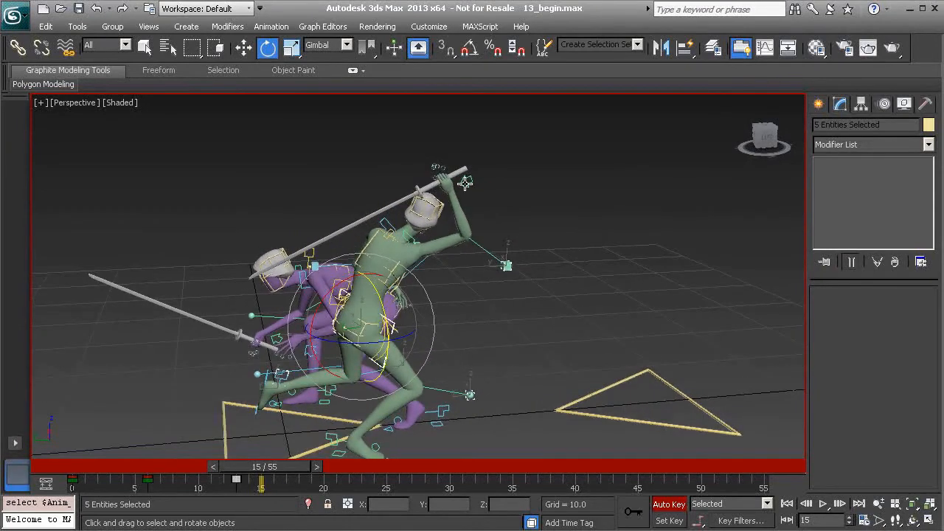
alt+middle_drag(356, 315, 387, 310)
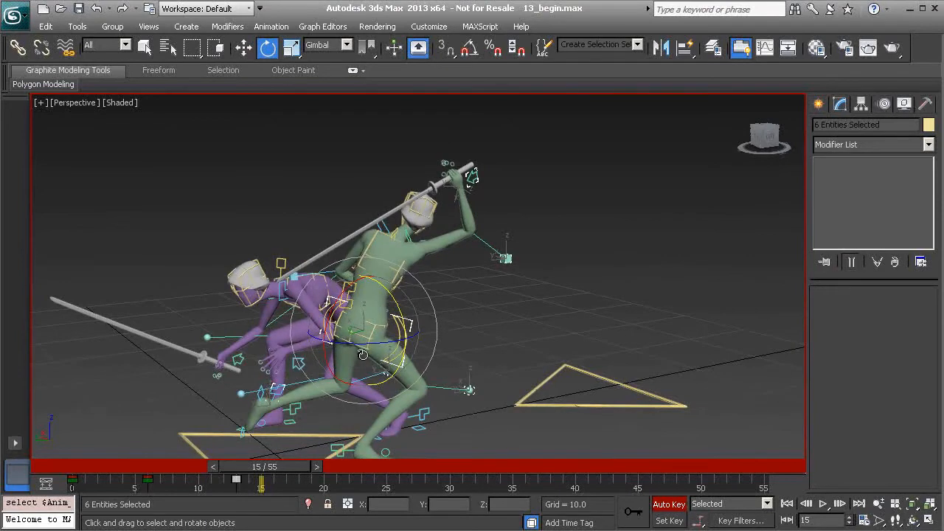
alt+middle_drag(346, 327, 551, 341)
alt+middle_drag(484, 324, 297, 292)
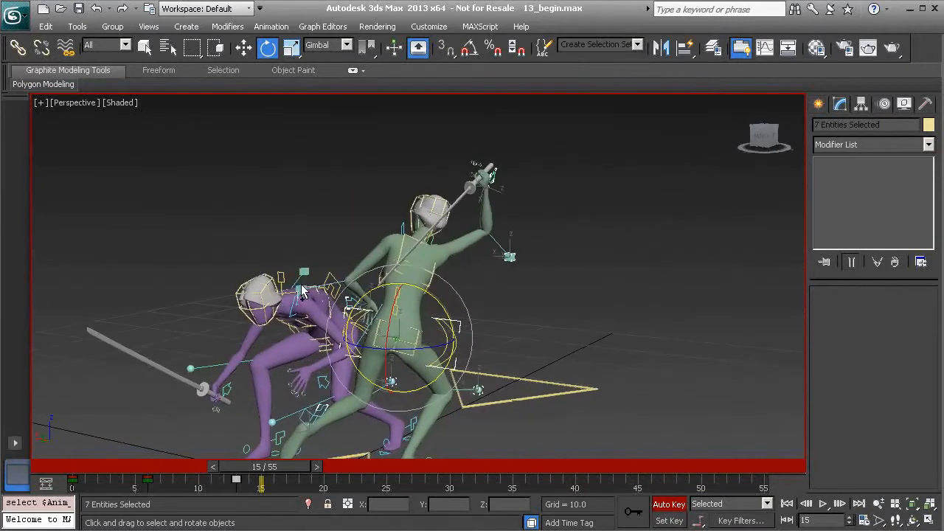
alt+middle_drag(387, 301, 385, 326)
key(w)
drag(382, 323, 441, 295)
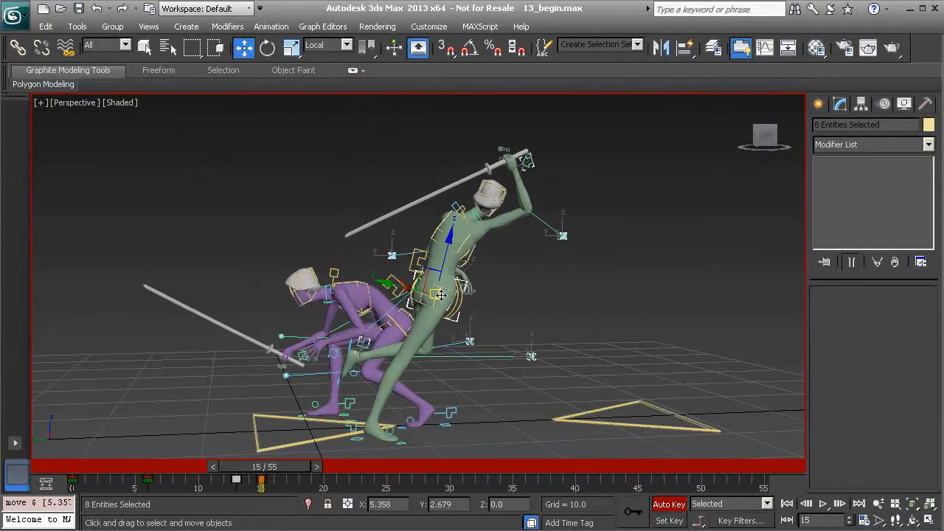
Nudge the selected green character controls sideways at frame 15 and check the motion around that frame.
mouse_move(275, 467)
mouse_down()
mouse_move(247, 467)
mouse_move(276, 467)
mouse_up()
alt+middle_drag(280, 435, 369, 328)
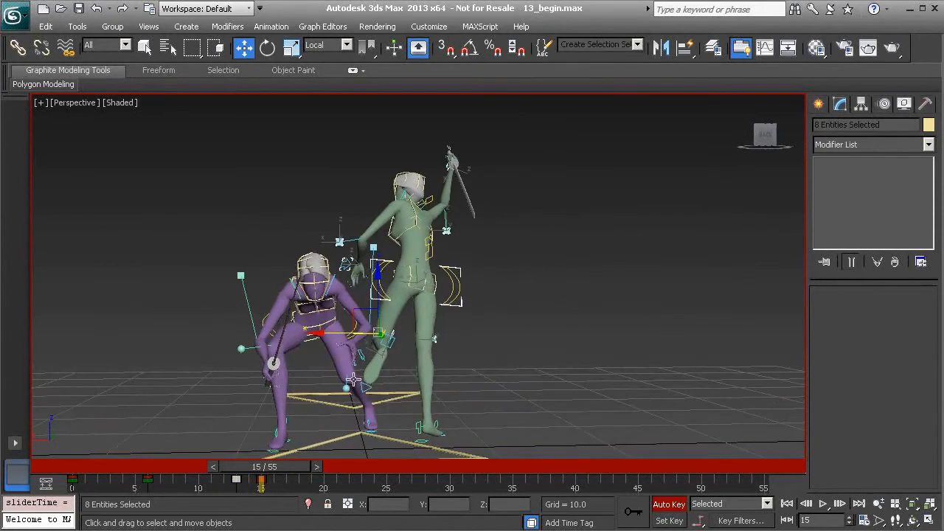
mouse_move(267, 471)
mouse_down()
mouse_move(236, 468)
mouse_move(266, 468)
mouse_up()
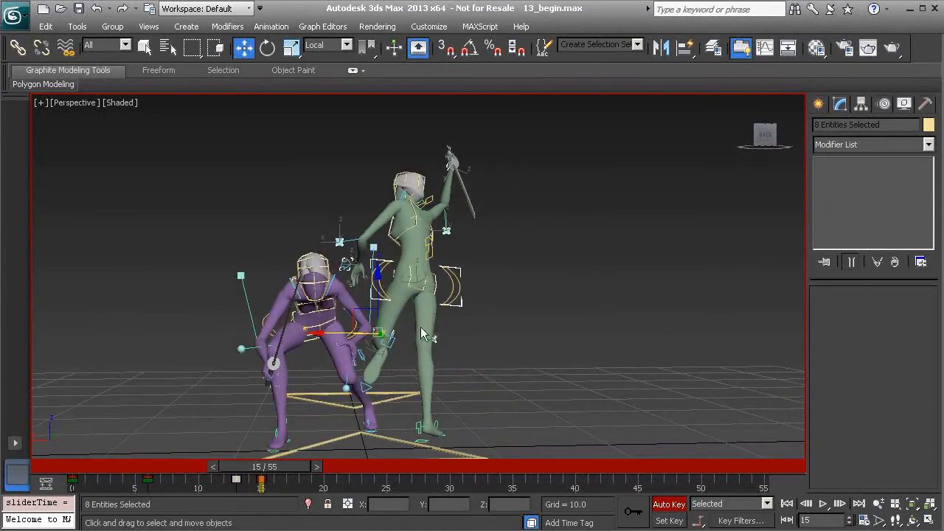
drag(377, 333, 381, 333)
mouse_move(284, 468)
mouse_down()
mouse_move(250, 468)
mouse_move(281, 466)
mouse_up()
Rotate the green character's hip control at frame 15 and clear the selection.
alt+middle_drag(515, 258, 491, 303)
click(434, 300)
key(e)
drag(420, 297, 477, 302)
alt+middle_drag(445, 274, 562, 248)
click(569, 214)
alt+middle_drag(570, 214, 448, 260)
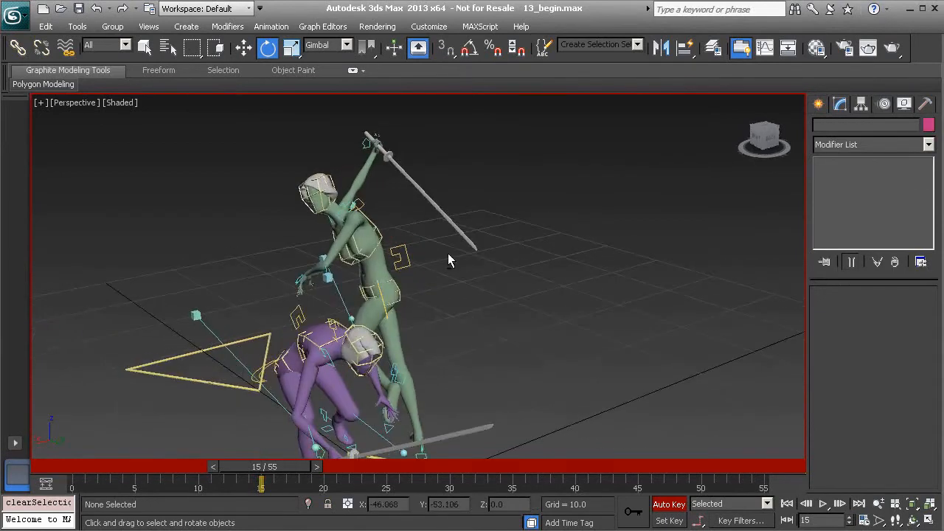
Rotate the green character's chest control at frame 15 to turn the upper body.
click(382, 243)
drag(314, 255, 314, 219)
drag(389, 254, 399, 250)
alt+middle_drag(193, 201, 307, 185)
Move the green character's right hand control at frame 15 to reposition the raised sword arm.
click(262, 158)
alt+middle_drag(261, 157, 253, 195)
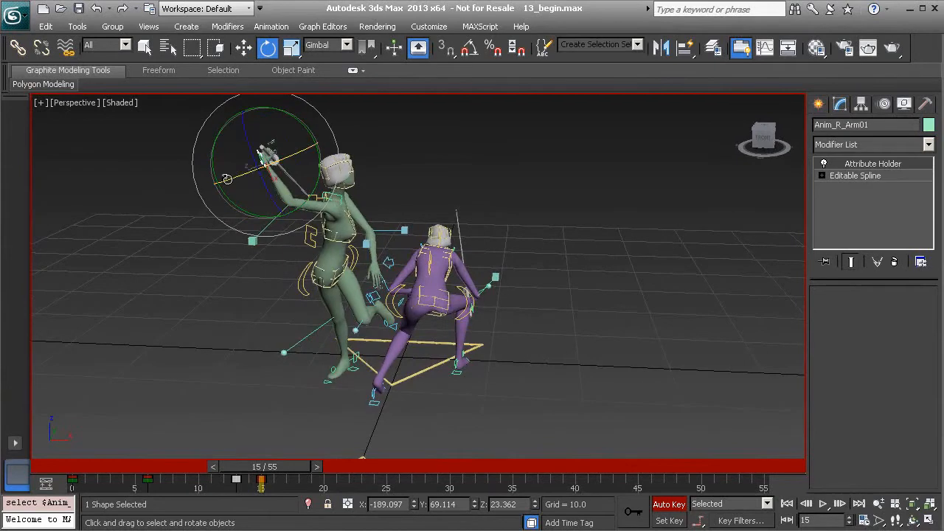
alt+middle_drag(306, 172, 246, 209)
key(w)
drag(284, 159, 213, 184)
alt+middle_drag(212, 184, 286, 184)
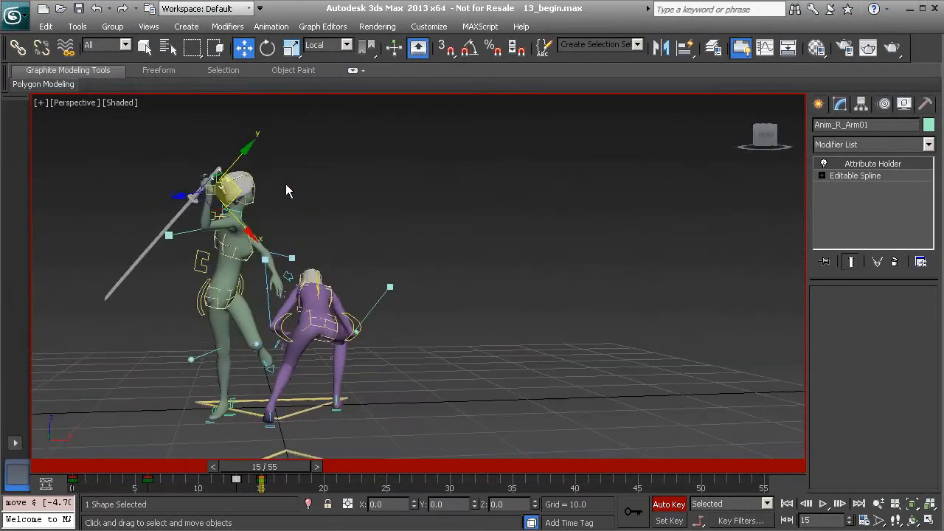
Rotate the green character's right hand control at frame 15 to change the raised sword's angle.
key(e)
drag(265, 170, 315, 218)
alt+middle_drag(315, 218, 273, 192)
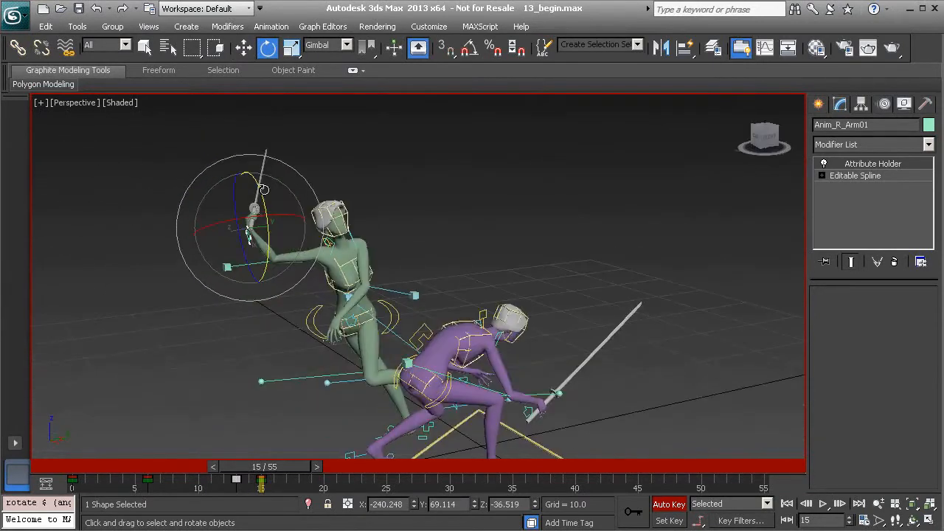
drag(270, 232, 310, 222)
alt+middle_drag(310, 221, 332, 220)
Refine the right hand control's position at frame 15 and rotate it about -8.4 degrees in Z.
key(w)
alt+middle_drag(248, 226, 236, 229)
scroll(236, 230, up, 2)
drag(164, 215, 190, 178)
alt+middle_drag(229, 214, 362, 224)
alt+middle_drag(285, 216, 341, 213)
key(e)
drag(193, 176, 197, 172)
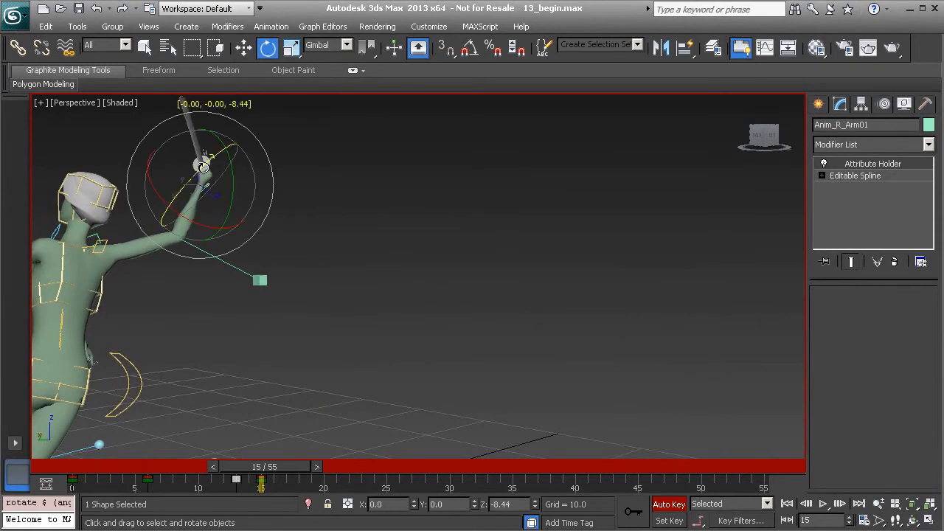
Move the green character's right elbow control about 3 units in X and -2 in Z, and select the right clavicle control for rotation.
alt+middle_drag(327, 258, 195, 308)
click(136, 279)
key(w)
drag(206, 252, 243, 276)
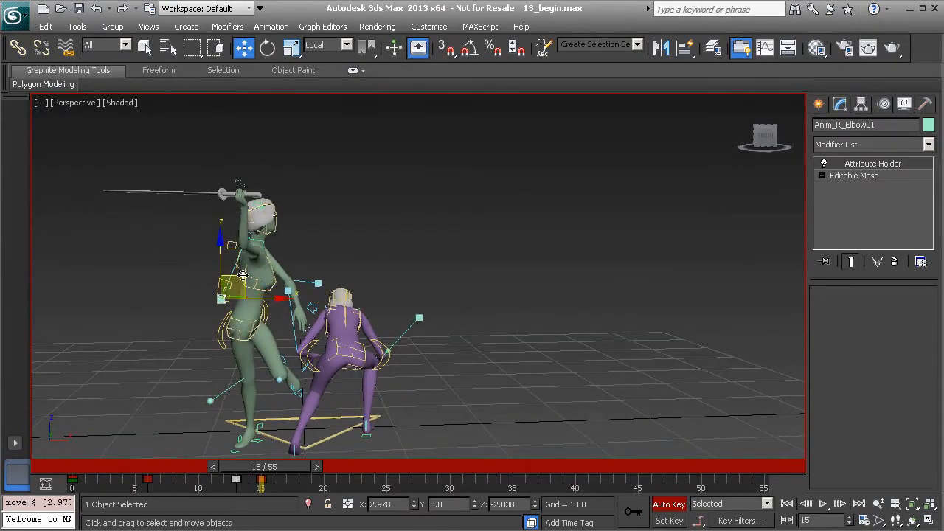
alt+middle_drag(317, 286, 352, 291)
scroll(281, 283, up, 3)
scroll(281, 283, up, 1)
click(233, 234)
scroll(321, 295, up, 3)
key(e)
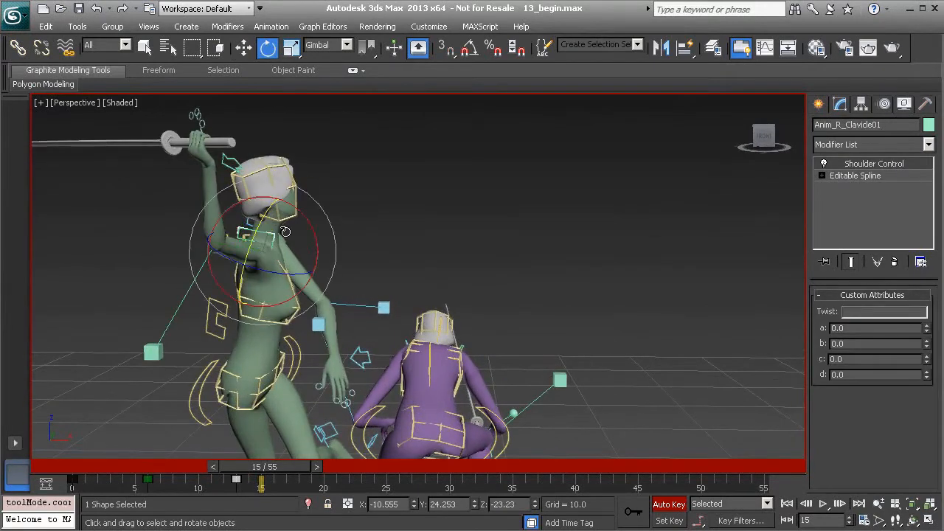
alt+middle_drag(374, 265, 246, 274)
alt+middle_drag(190, 275, 310, 339)
Move the green character's left hand control about 8.1 units in X and 4.2 in Y at frame 15.
click(293, 353)
key(w)
drag(276, 351, 333, 319)
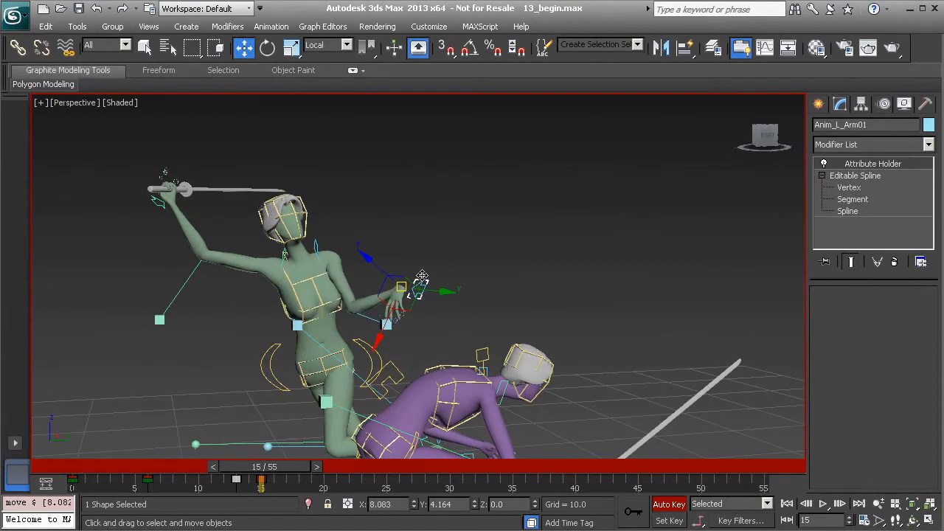
Rotate the green character's left hand control, including about 32.5 degrees in Y, -8.6 in Z and -13.6 in X.
key(e)
drag(369, 263, 467, 242)
alt+middle_drag(419, 307, 417, 284)
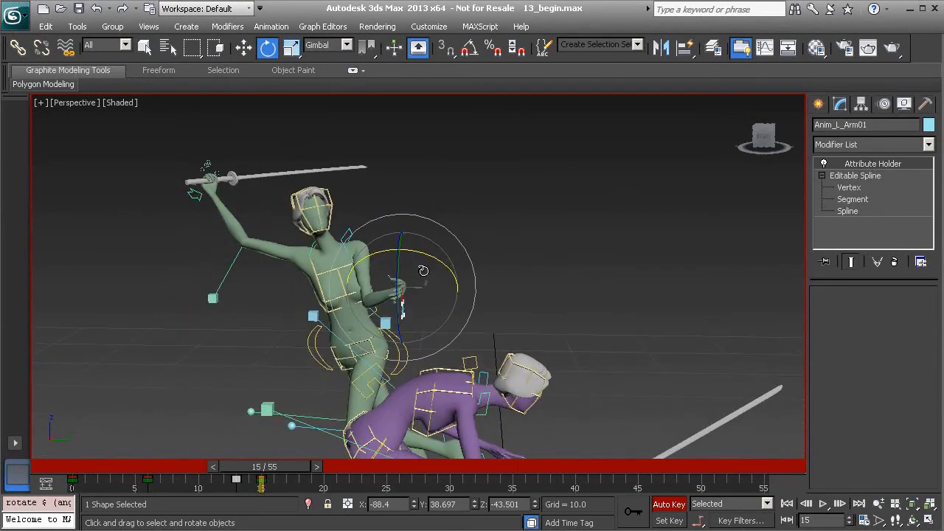
drag(402, 286, 399, 319)
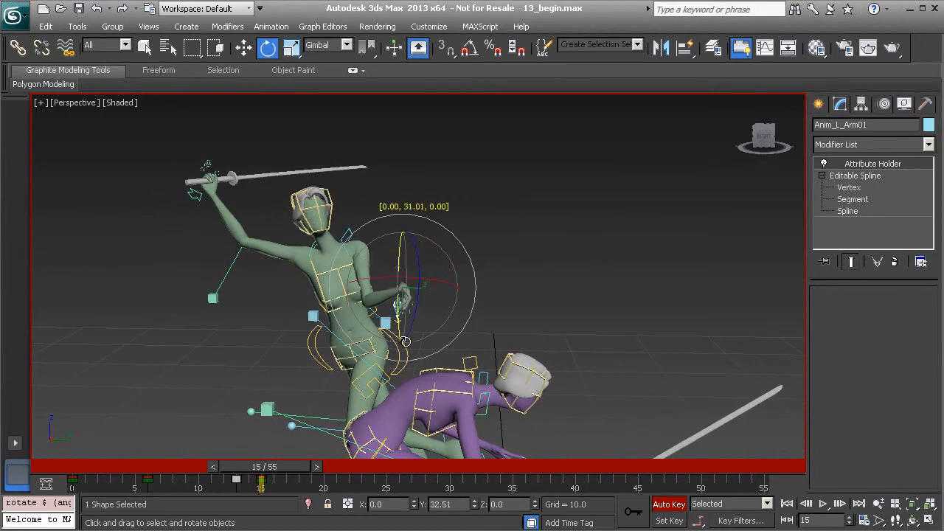
alt+middle_drag(450, 349, 393, 307)
drag(419, 318, 429, 302)
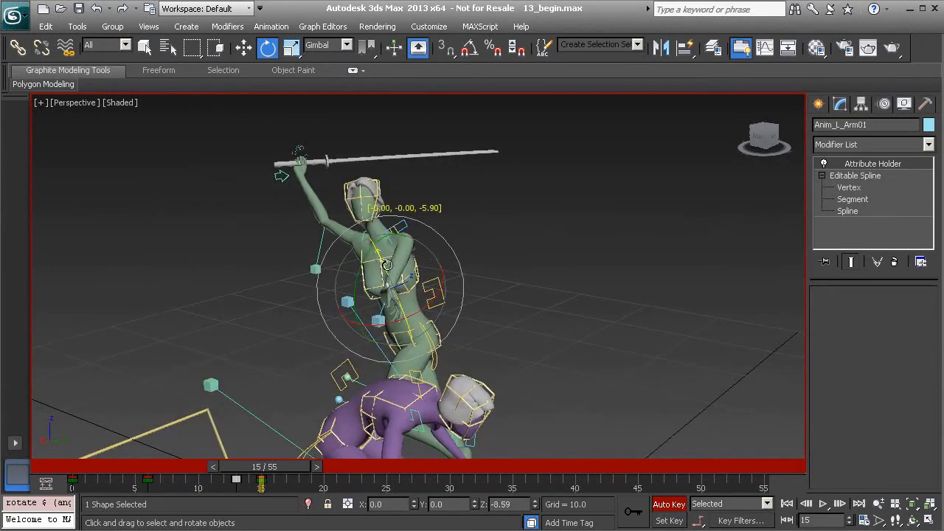
alt+middle_drag(352, 212, 439, 307)
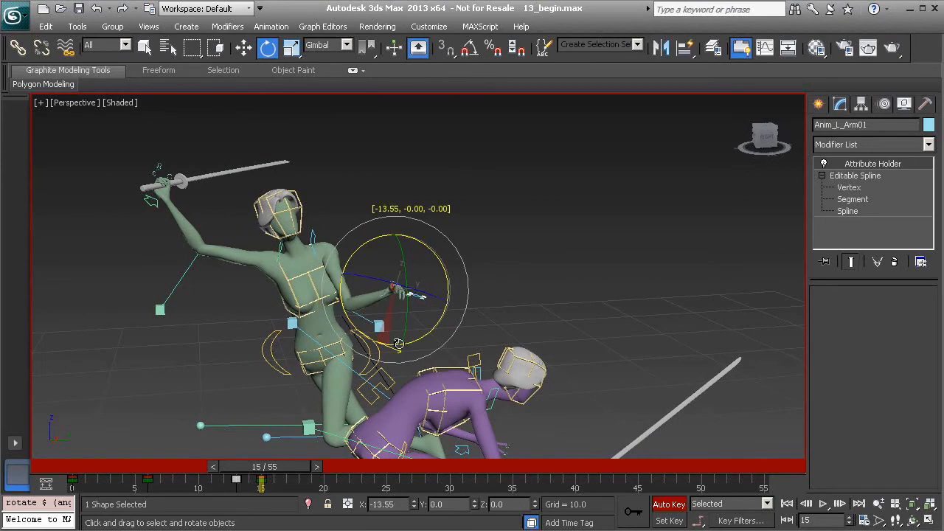
Move the green character's left hand control outward at frame 15 to extend the left arm away from the body.
alt+middle_drag(434, 326, 394, 285)
key(w)
drag(396, 287, 419, 295)
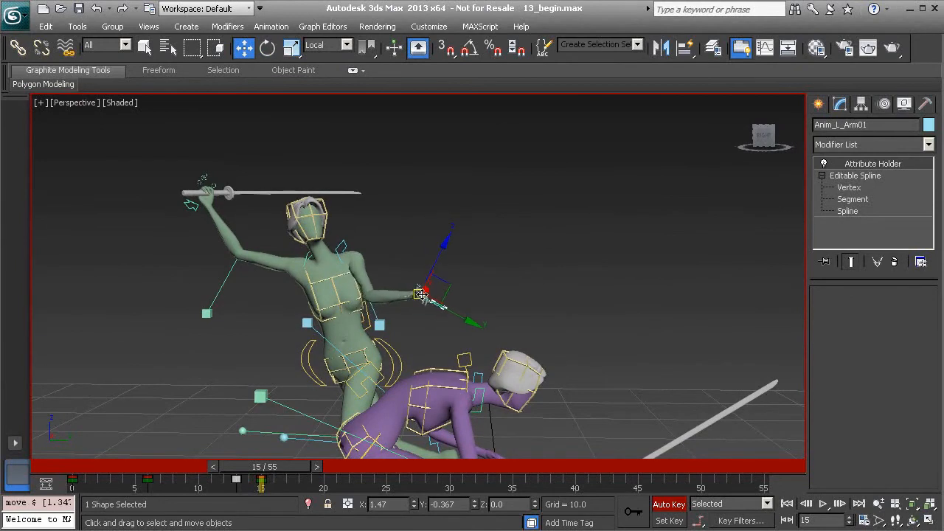
mouse_move(426, 294)
alt+middle_down()
mouse_move(354, 309)
mouse_move(436, 292)
alt+middle_up()
drag(436, 291, 474, 304)
mouse_move(474, 304)
alt+middle_down()
mouse_move(442, 302)
mouse_move(472, 305)
alt+middle_up()
drag(451, 303, 536, 312)
Move the green character's left elbow control outward at frame 15 to follow the extended left arm.
key(e)
click(397, 332)
alt+middle_drag(397, 331, 382, 342)
key(w)
drag(392, 326, 552, 312)
alt+middle_drag(430, 331, 501, 314)
alt+middle_drag(591, 331, 531, 318)
drag(531, 318, 512, 327)
Rotate the green character's head control at frame 15 and clear the selection.
click(374, 225)
alt+middle_drag(374, 225, 389, 245)
key(e)
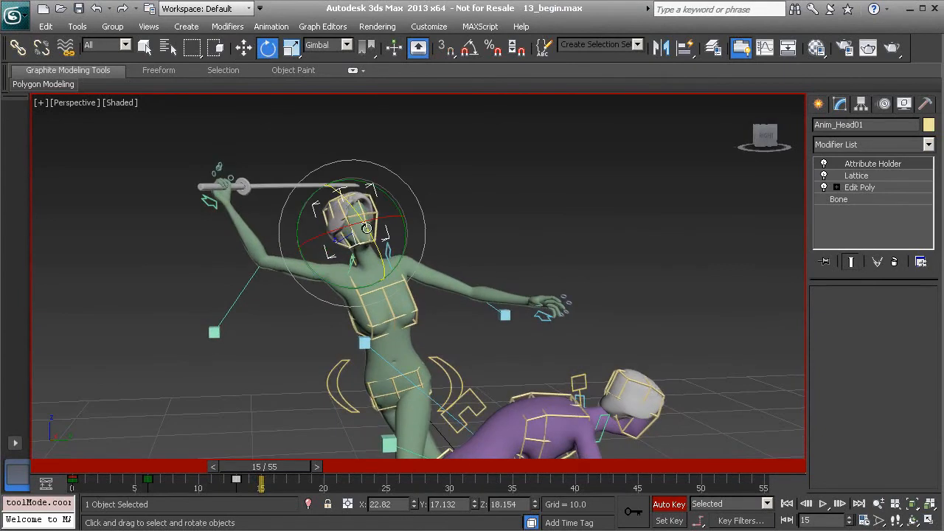
drag(367, 227, 376, 258)
key(ctrl+d)
Select and rotate several of the green character's upper-body controls in turn at frame 15 to refine the pose.
alt+middle_drag(418, 250, 583, 286)
click(493, 281)
drag(583, 286, 593, 291)
alt+middle_drag(593, 290, 557, 278)
drag(557, 278, 552, 267)
click(546, 236)
click(541, 212)
alt+middle_drag(527, 236, 538, 245)
drag(538, 245, 534, 233)
alt+middle_drag(534, 233, 582, 258)
drag(582, 258, 590, 267)
alt+middle_drag(590, 267, 635, 333)
click(635, 334)
click(582, 256)
drag(582, 257, 584, 263)
alt+middle_drag(584, 262, 588, 269)
alt+middle_drag(662, 228, 619, 228)
click(619, 228)
click(564, 242)
alt+middle_drag(565, 242, 551, 263)
drag(570, 236, 503, 306)
alt+middle_drag(504, 306, 553, 343)
Rotate and move the green character's left foot control at frame 15 to reposition the lifted leg.
click(540, 310)
drag(544, 343, 673, 339)
middle_drag(576, 347, 411, 336)
key(w)
drag(410, 336, 484, 326)
Move the green character's left knee control about -8.1 units in X at frame 15.
click(444, 291)
mouse_move(445, 294)
alt+middle_down()
mouse_move(512, 312)
mouse_move(461, 299)
alt+middle_up()
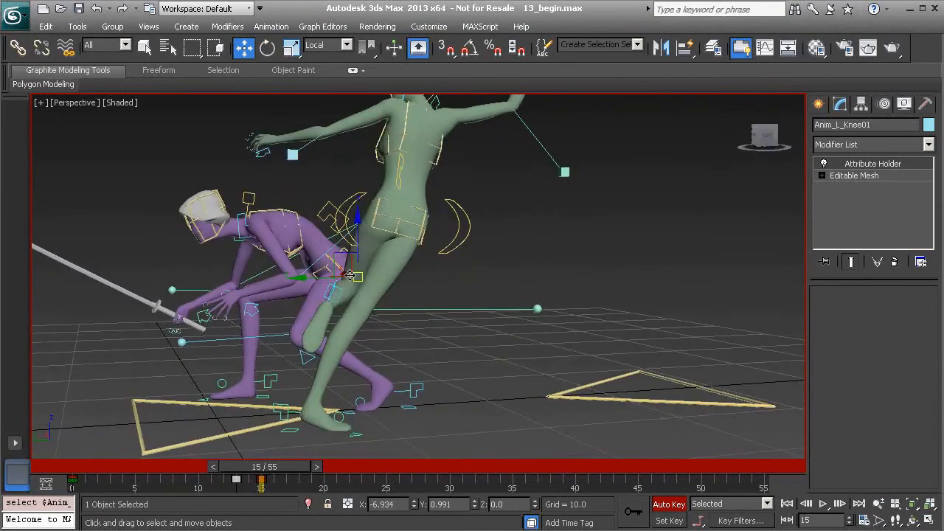
alt+middle_drag(336, 278, 457, 306)
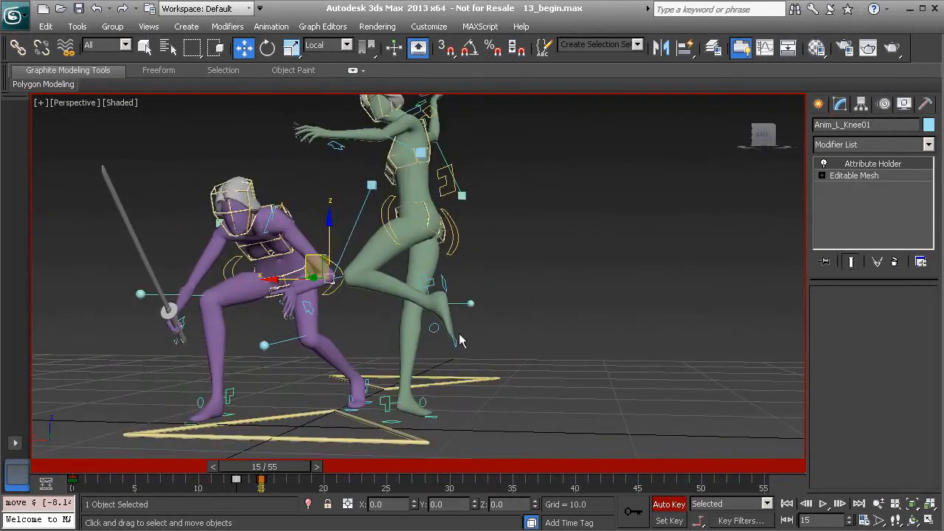
Select the green character's right foot control and scrub between frames 15 and 16 to examine the planted foot.
alt+middle_drag(407, 426, 373, 409)
click(363, 413)
mouse_move(266, 482)
mouse_down()
mouse_move(235, 483)
mouse_move(290, 483)
mouse_move(254, 480)
mouse_move(280, 479)
mouse_up()
key(w)
alt+middle_drag(444, 424, 404, 407)
mouse_move(294, 477)
mouse_down()
mouse_move(251, 470)
mouse_move(284, 473)
mouse_up()
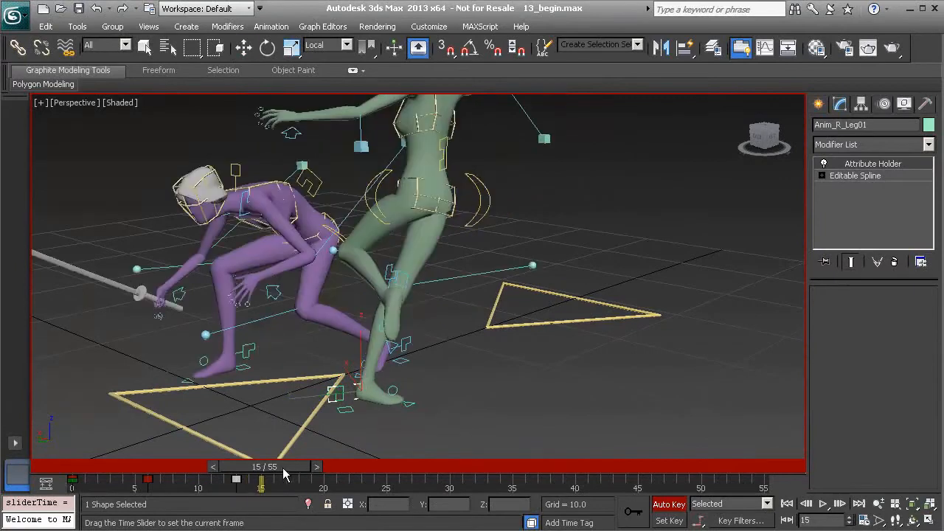
key(w)
click(391, 394)
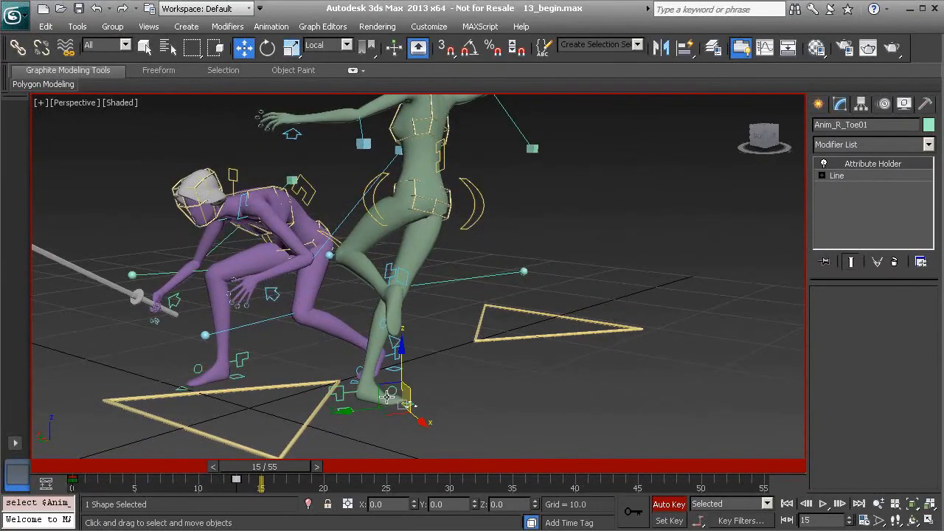
alt+middle_drag(380, 400, 412, 410)
click(343, 403)
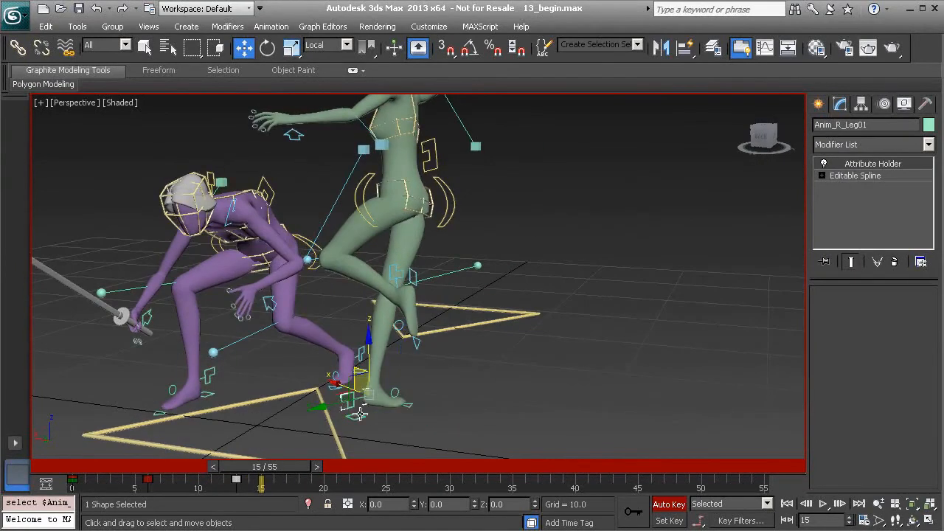
alt+middle_drag(367, 437, 313, 445)
mouse_move(278, 466)
mouse_down()
mouse_move(258, 467)
mouse_move(271, 465)
mouse_up()
key(w)
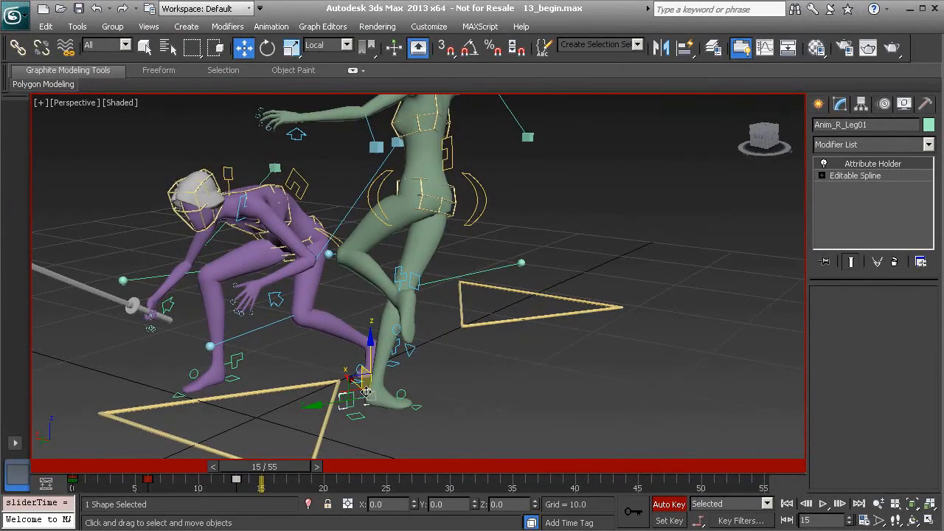
mouse_move(273, 463)
mouse_down()
mouse_move(214, 466)
mouse_move(284, 467)
mouse_move(232, 466)
mouse_move(277, 472)
mouse_up()
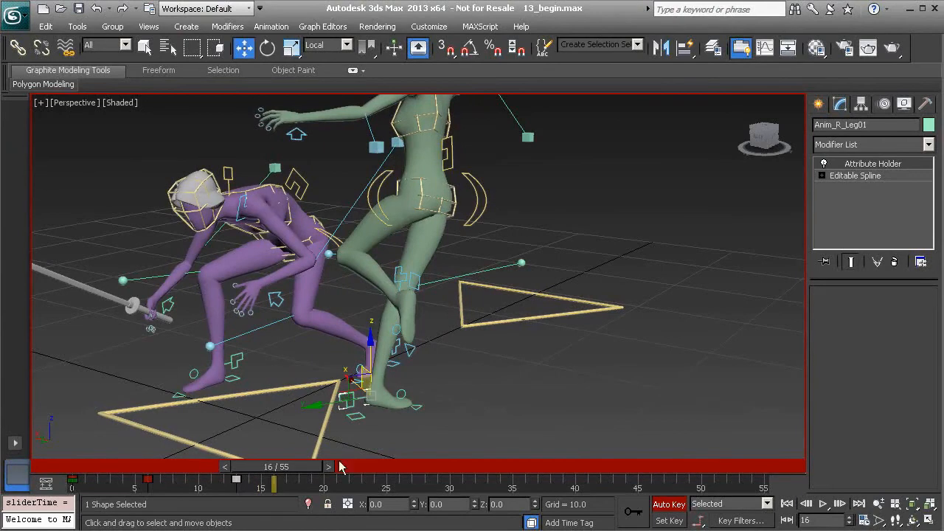
Rotate the green character's right foot control about its Z axis at frame 16 and shift the new key to frame 15.
key(e)
drag(355, 417, 472, 406)
alt+middle_drag(472, 414, 415, 394)
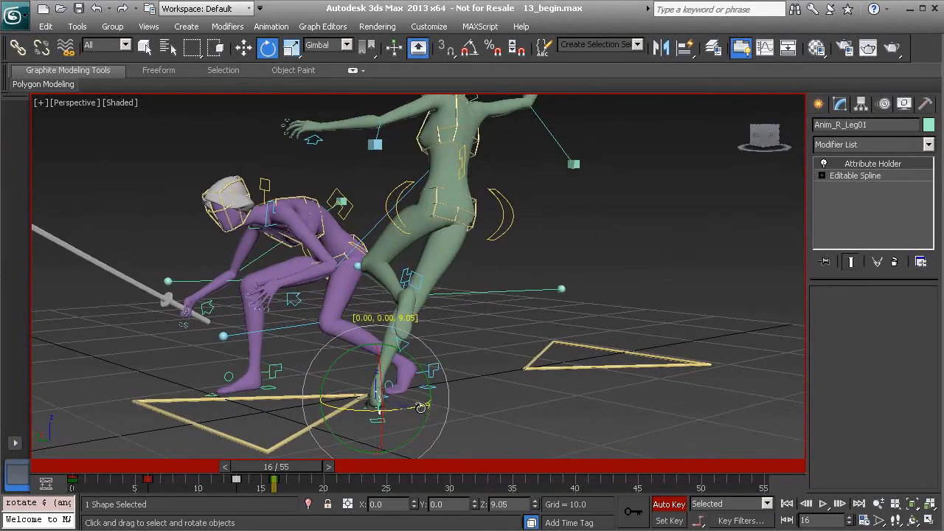
drag(420, 408, 417, 408)
click(272, 482)
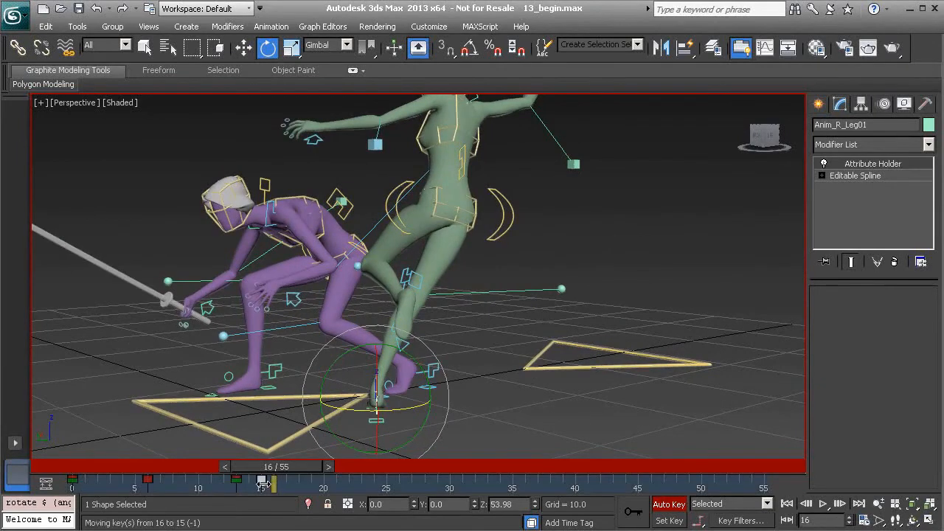
Move the green character's right foot control slightly along the ground at frame 15.
mouse_move(298, 470)
mouse_down()
mouse_move(263, 476)
mouse_move(284, 476)
mouse_up()
alt+middle_drag(373, 411, 320, 397)
key(w)
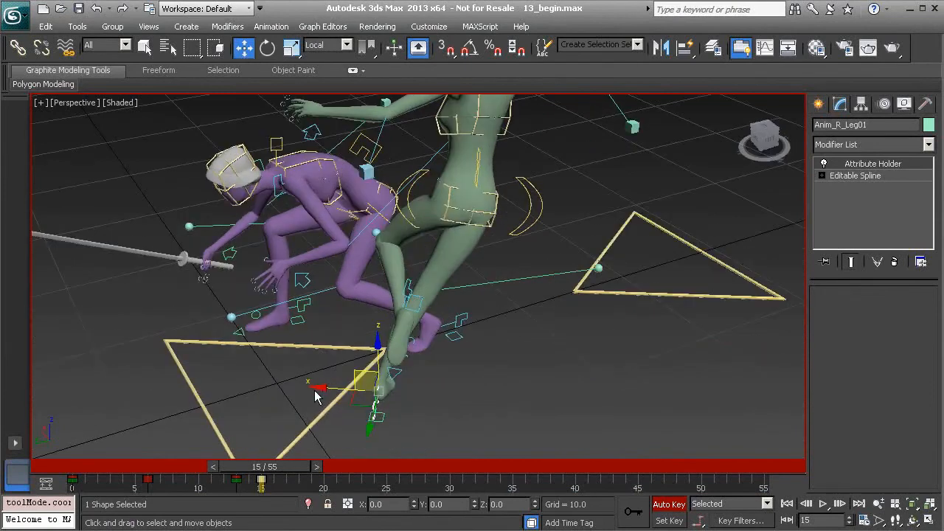
drag(353, 402, 372, 412)
alt+middle_drag(372, 412, 387, 395)
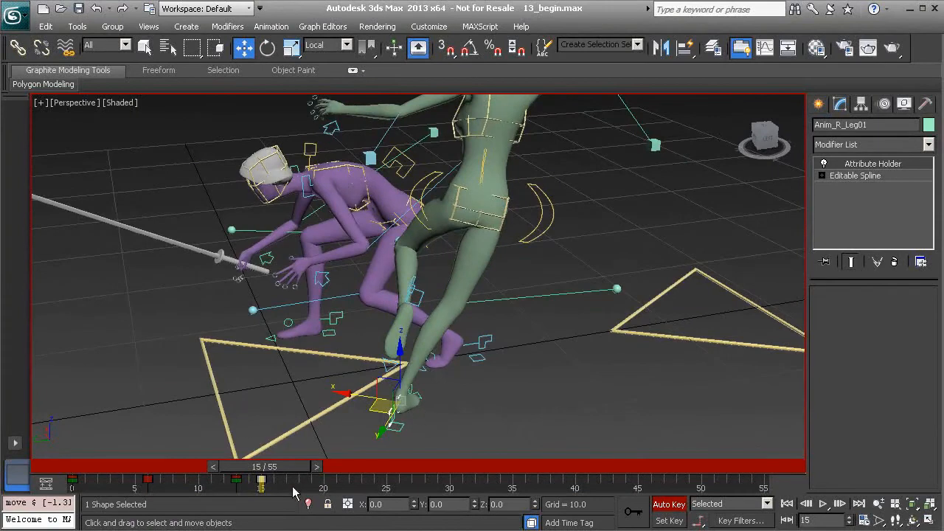
Move the green character's right knee control about 12.3 units in X at frame 16, shift its key to frame 15 and check the motion.
mouse_move(275, 473)
mouse_down()
mouse_move(255, 472)
mouse_move(284, 473)
mouse_move(243, 470)
mouse_move(289, 472)
mouse_up()
key(w)
alt+middle_drag(398, 377, 412, 340)
click(618, 297)
alt+middle_drag(618, 296, 390, 319)
drag(376, 318, 567, 373)
alt+middle_drag(428, 340, 334, 526)
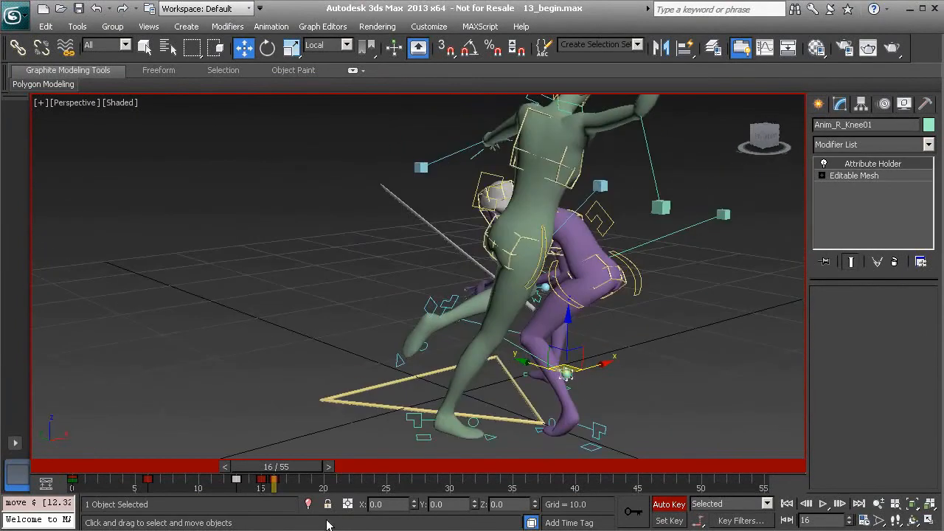
click(274, 482)
drag(275, 481, 293, 472)
alt+middle_drag(323, 377, 413, 332)
mouse_move(288, 472)
mouse_down()
mouse_move(225, 470)
mouse_move(277, 467)
mouse_up()
key(w)
alt+middle_drag(554, 342, 446, 337)
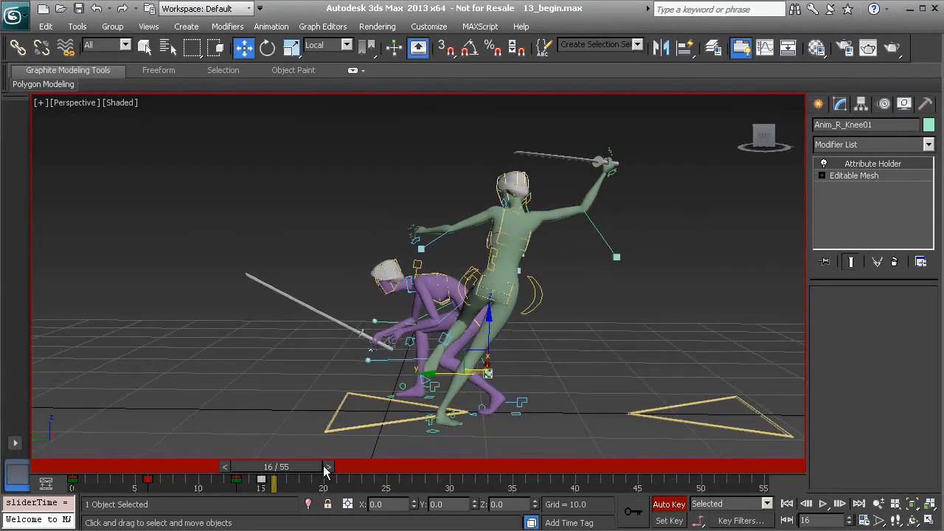